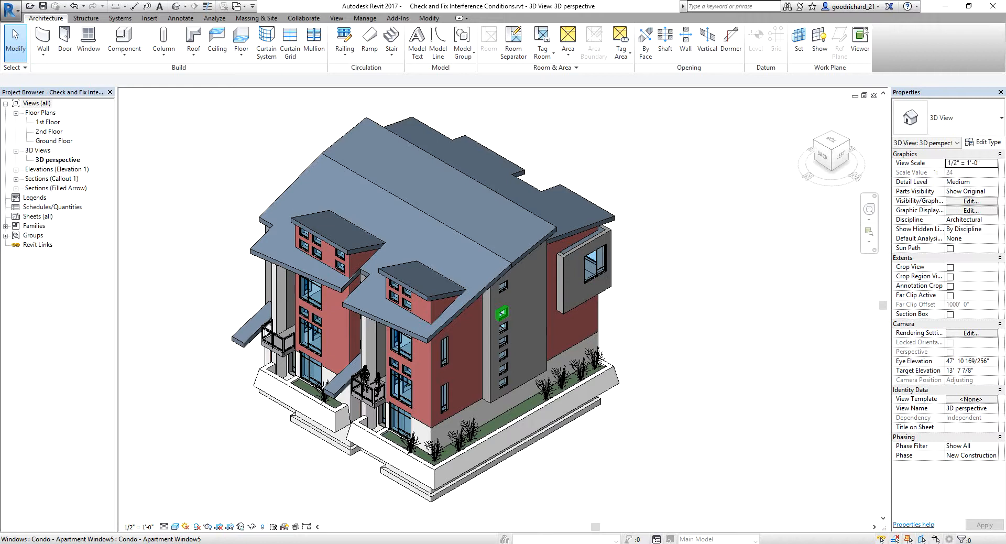
Run an interference check within the current project, comparing all categories in the first list against all categories in the second
left_click(703, 258)
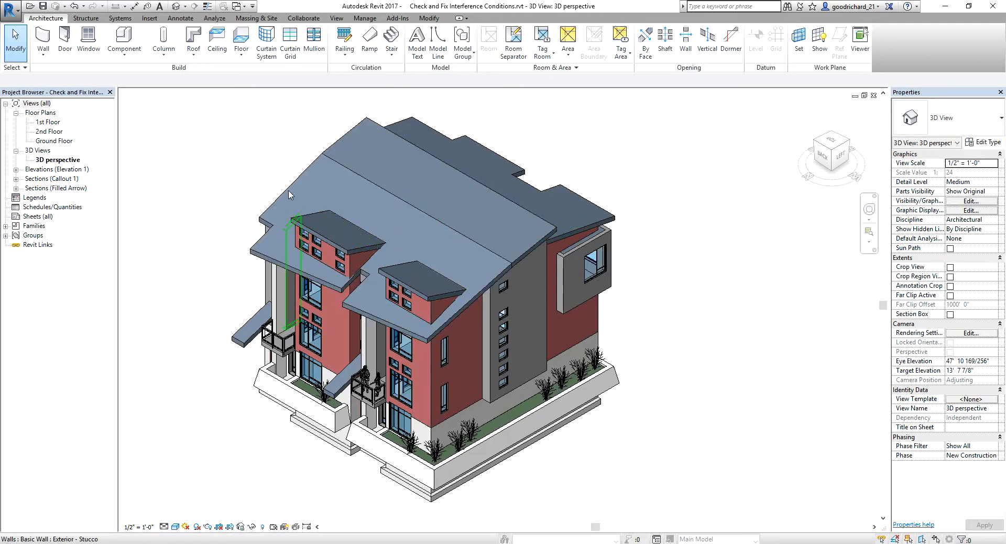
left_click(307, 19)
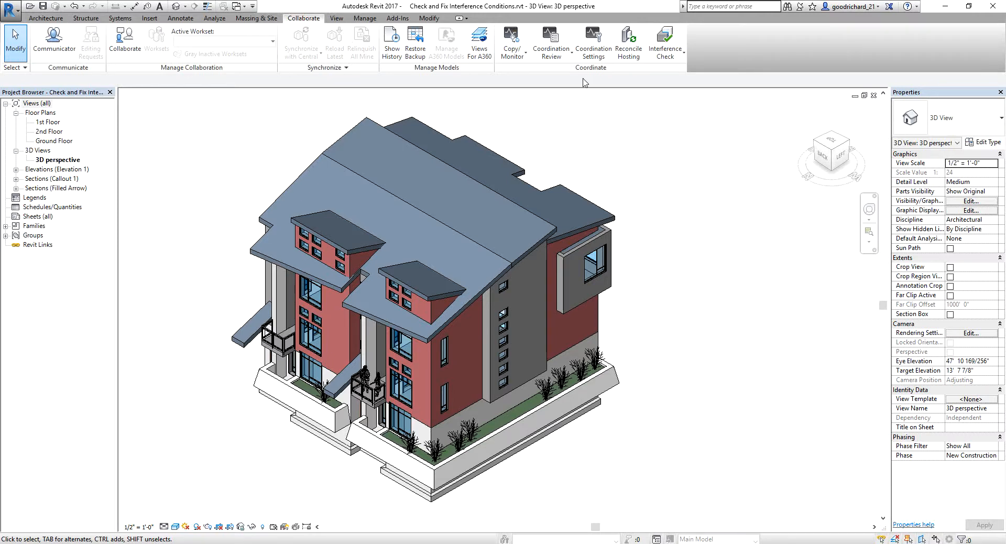
left_click(671, 61)
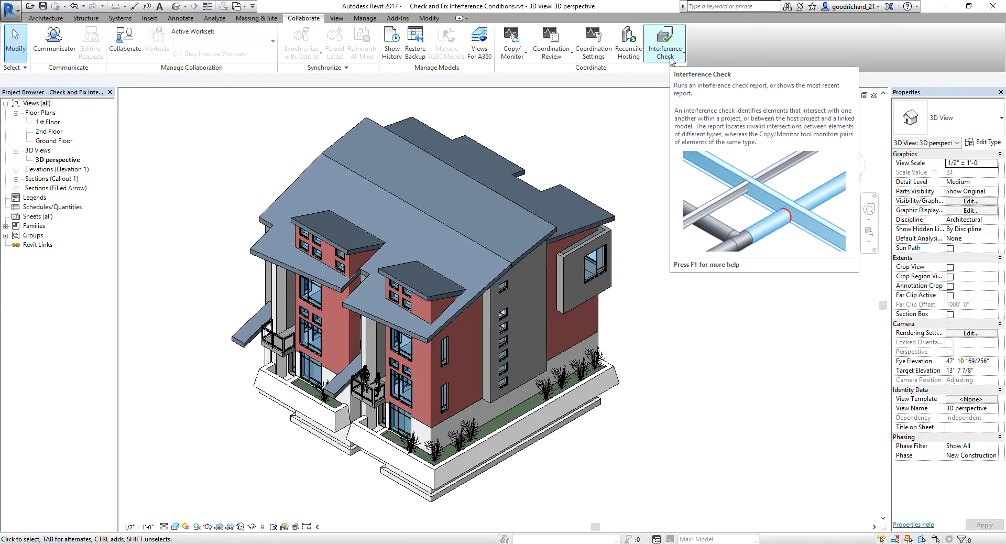
left_click(671, 61)
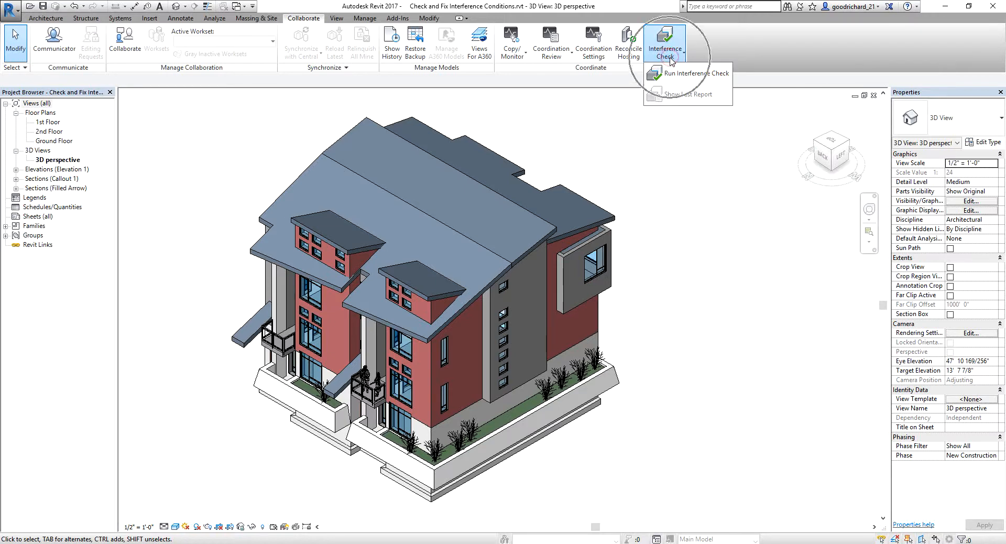
left_click(701, 76)
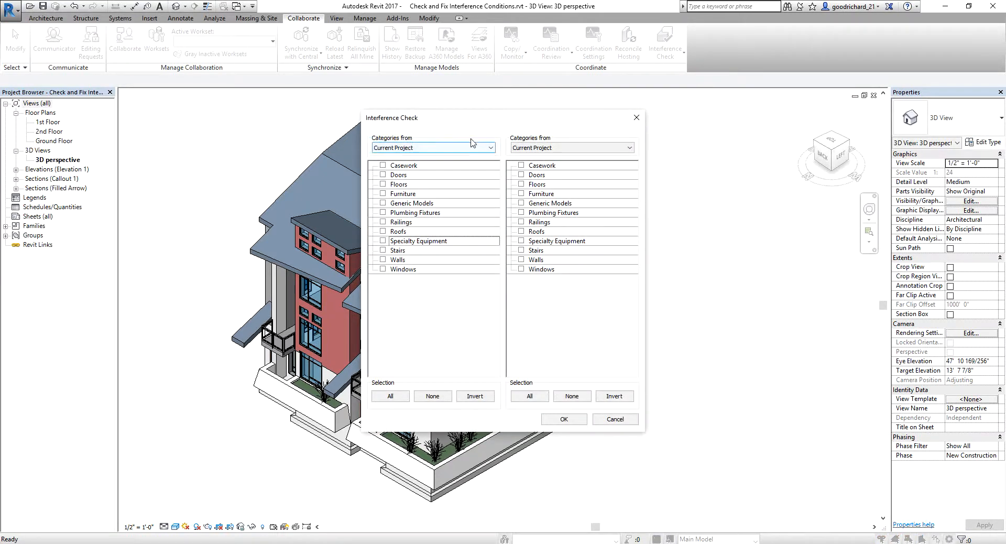
left_click_drag(453, 120, 399, 103)
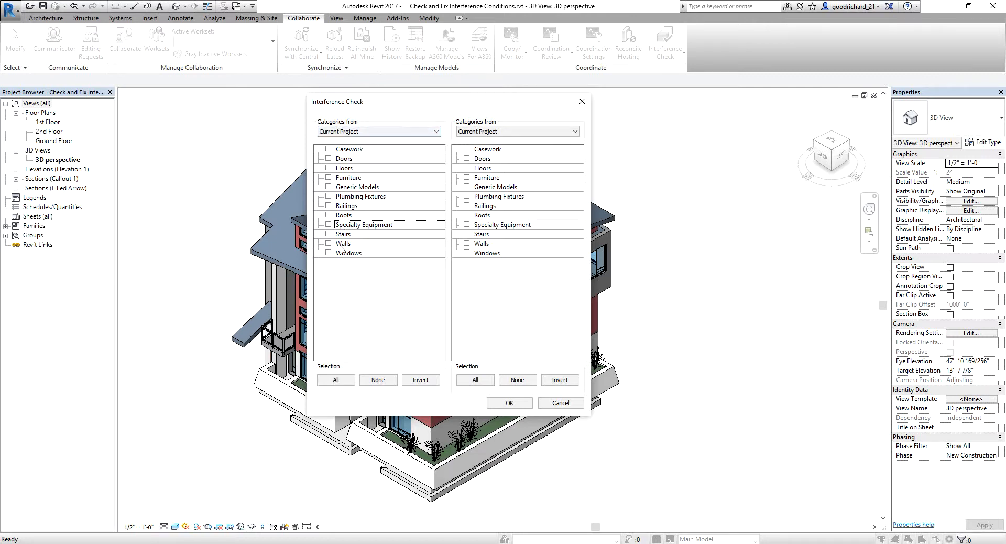
left_click(339, 132)
left_click(336, 379)
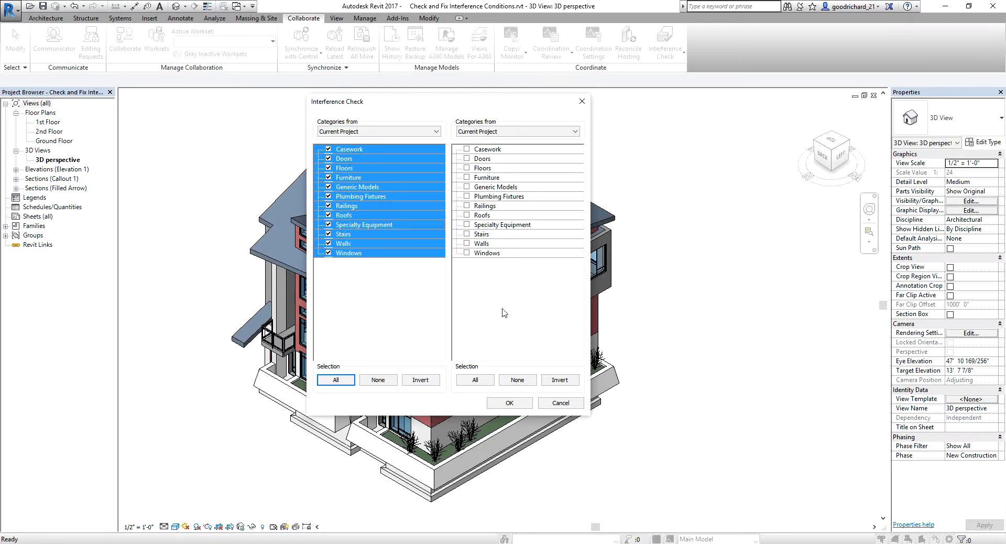
left_click(483, 380)
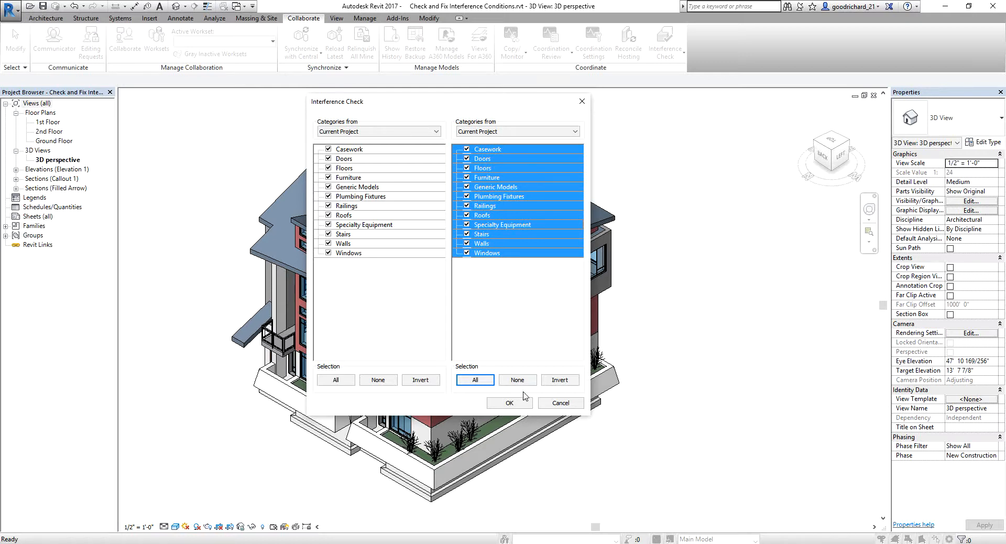
left_click(512, 404)
left_click(506, 407)
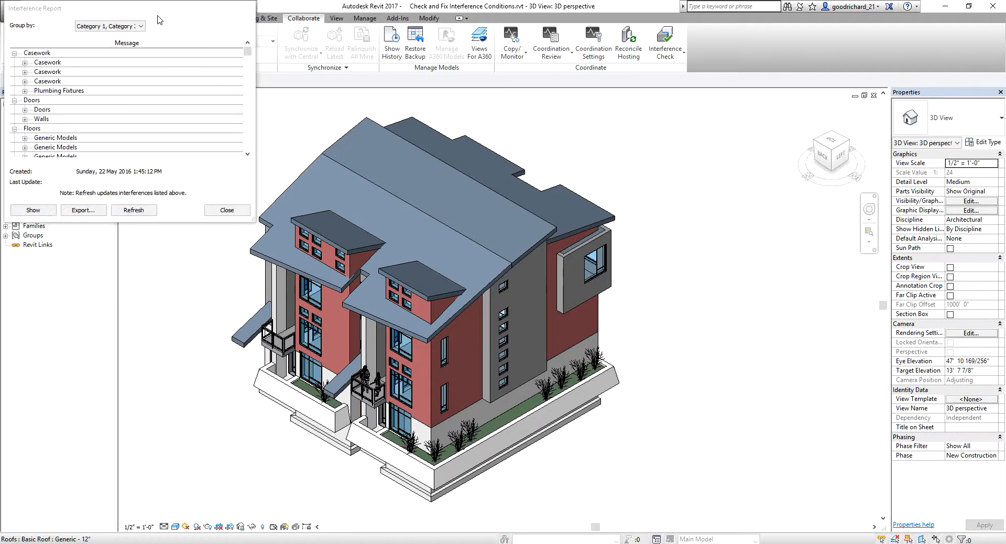
Expand the first two Casework conflicts in the interference report and inspect the clashing base cabinets listed in each
left_click_drag(166, 7, 304, 96)
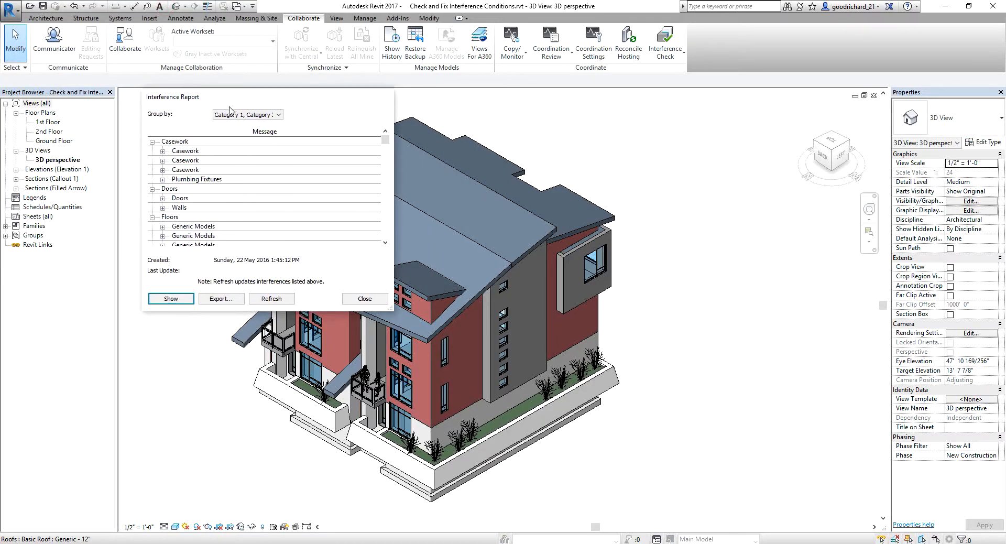
key("ctrl")
left_click(178, 152)
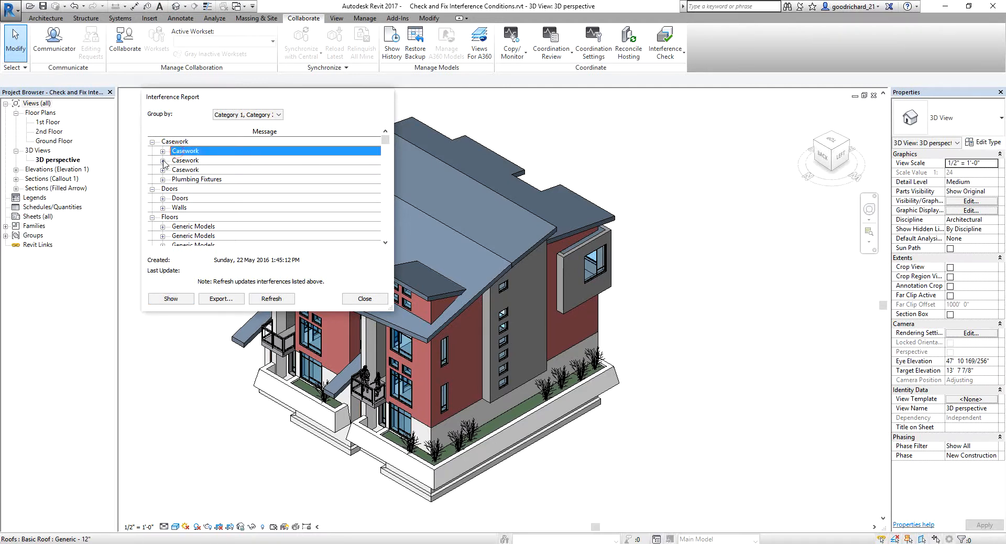
left_click(163, 160)
left_click(162, 151)
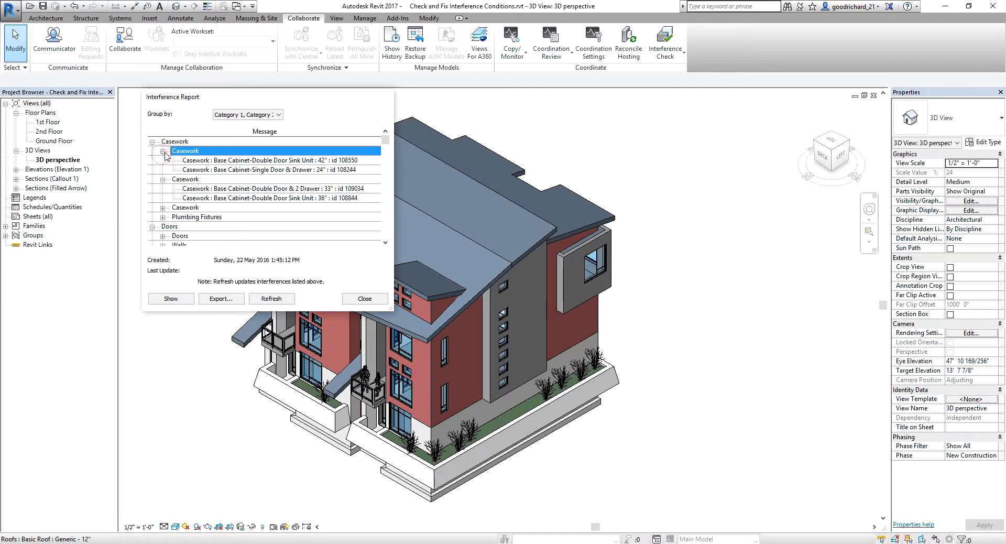
left_click(197, 161)
left_click(193, 170)
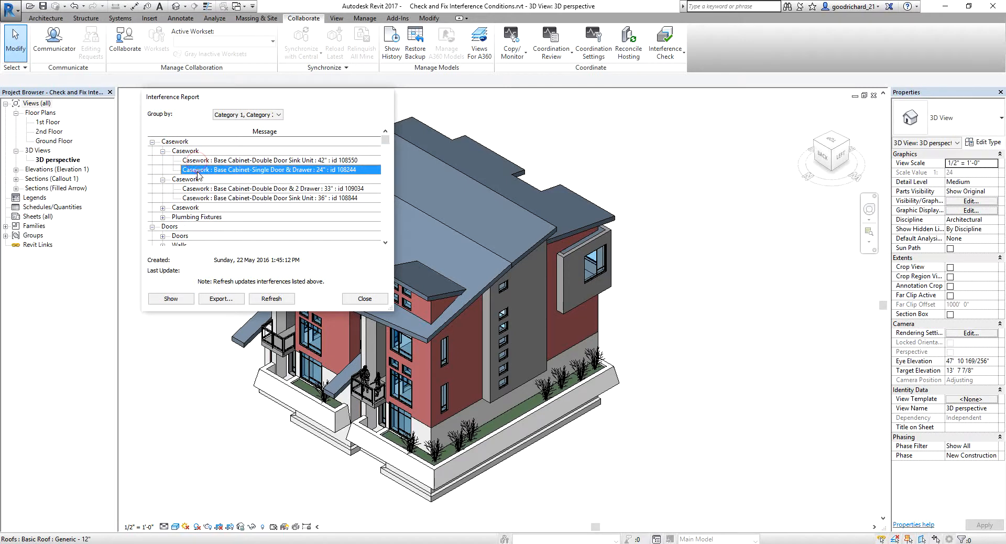
left_click(197, 162)
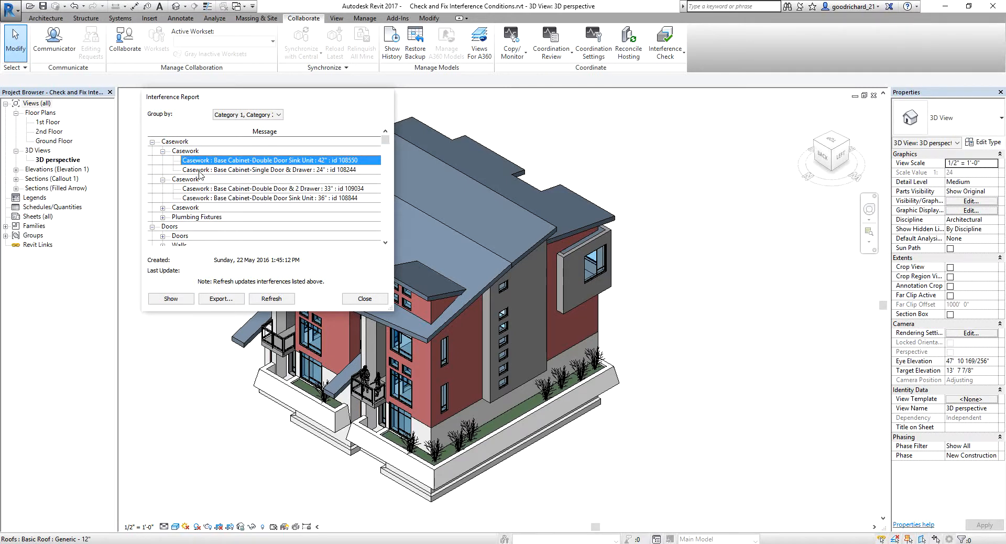
left_click(218, 189)
left_click(220, 198)
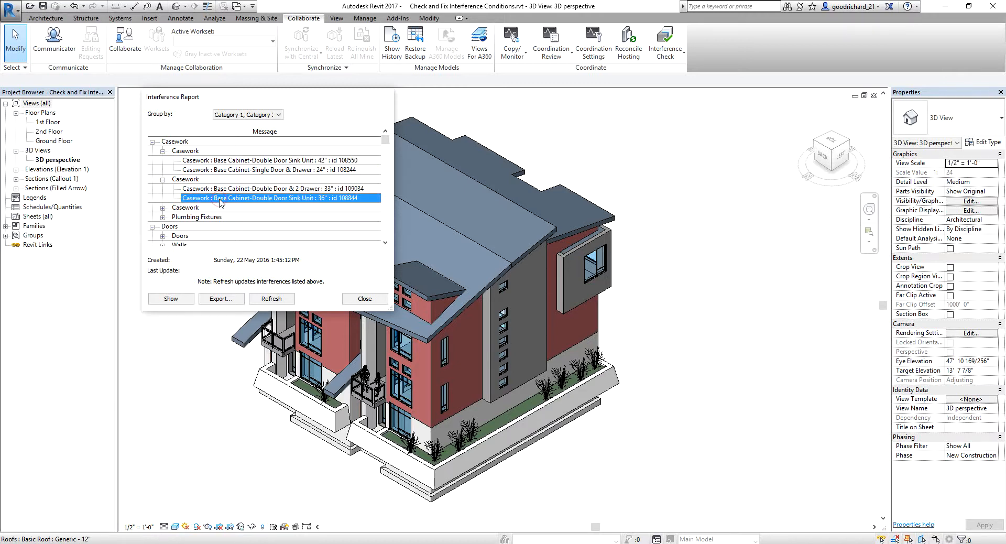
left_click(183, 127)
Export the interference report to the Desktop as the HTML file "Check and Fix Interference Conditions" and close the report
left_click(218, 302)
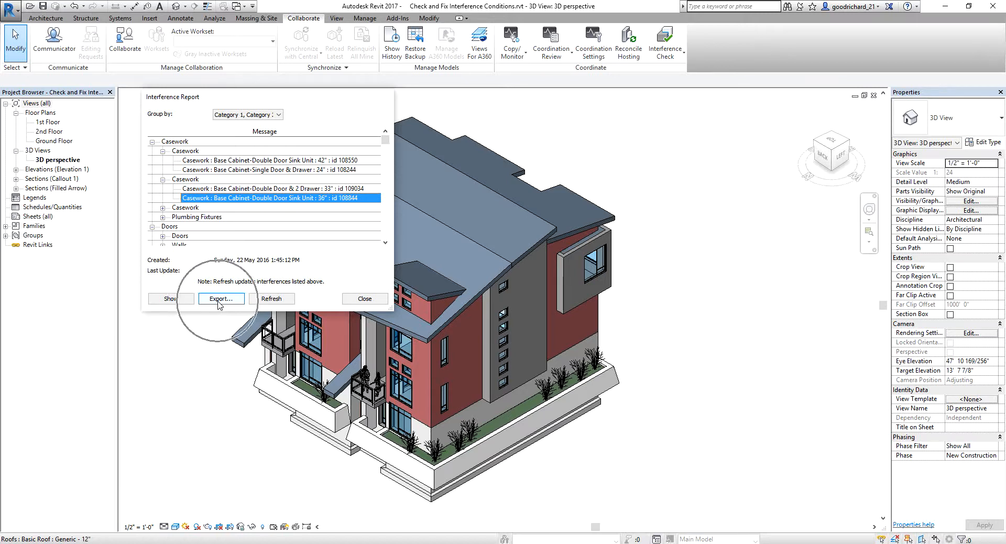
left_click(219, 302)
left_click(414, 171)
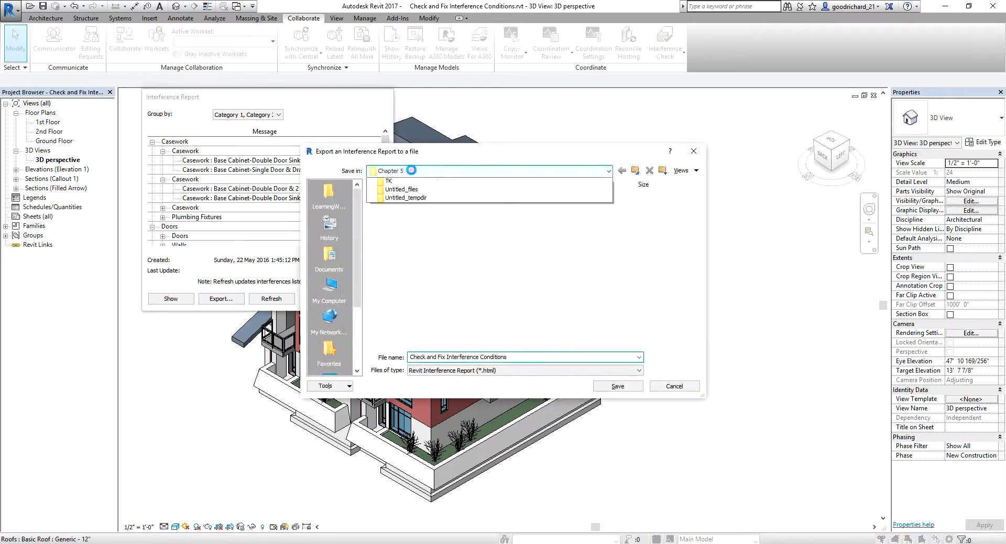
left_click(402, 183)
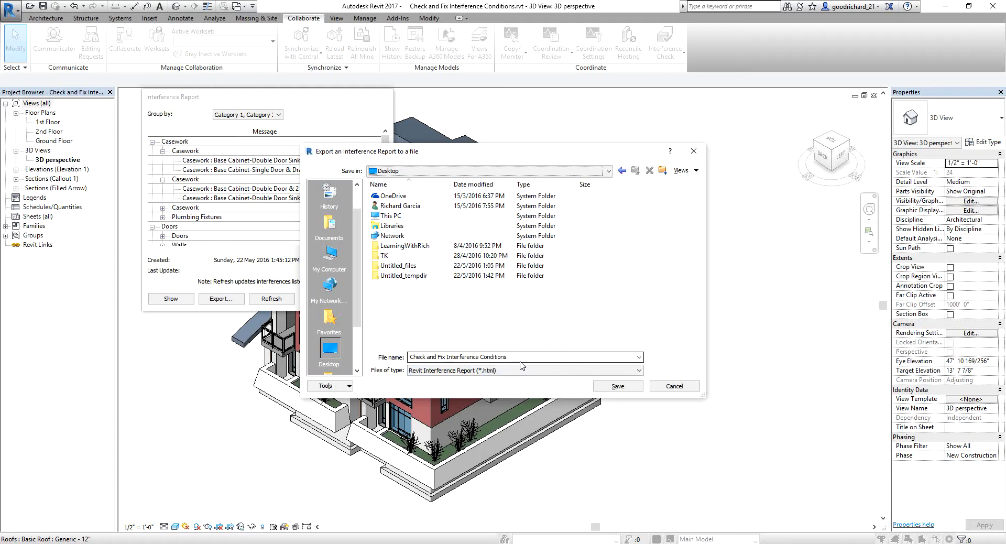
left_click(612, 388)
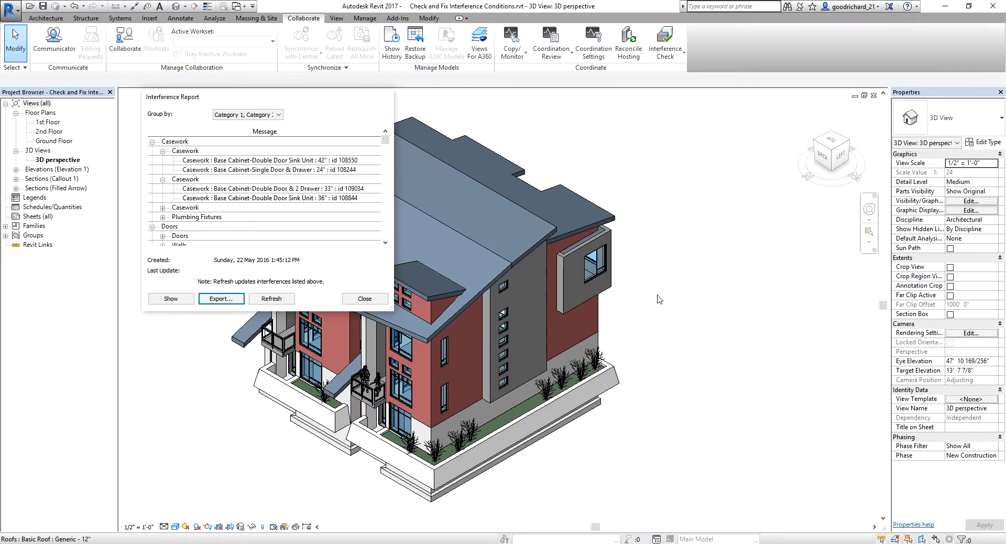
left_click(372, 302)
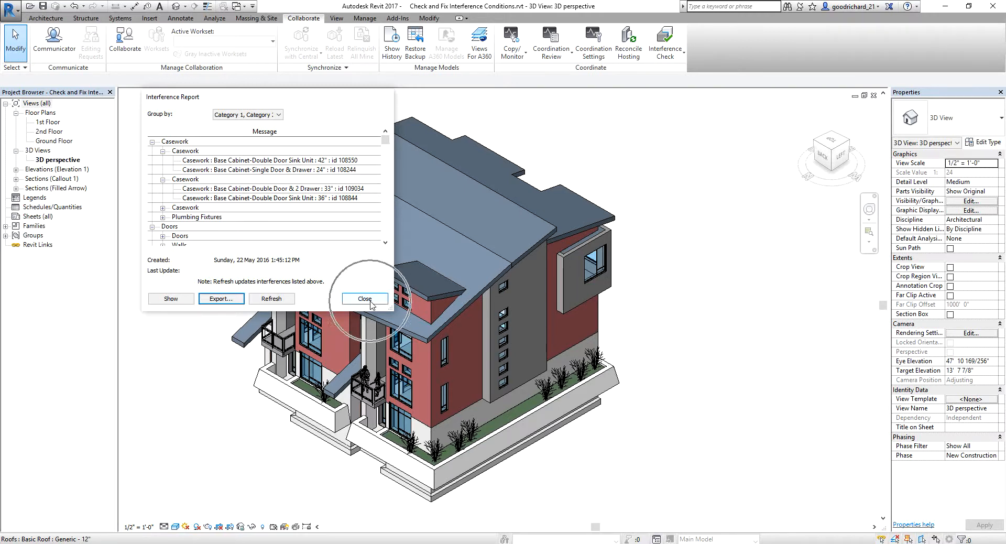
left_click(370, 301)
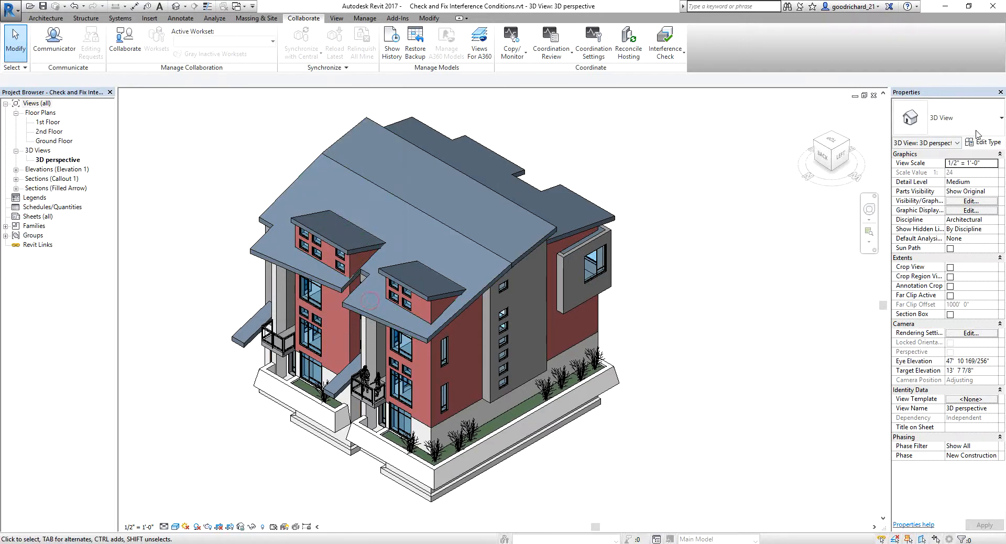
Switch to the desktop, open the exported interference report in the browser at full size, review its clash pairs, and close it
left_click(945, 6)
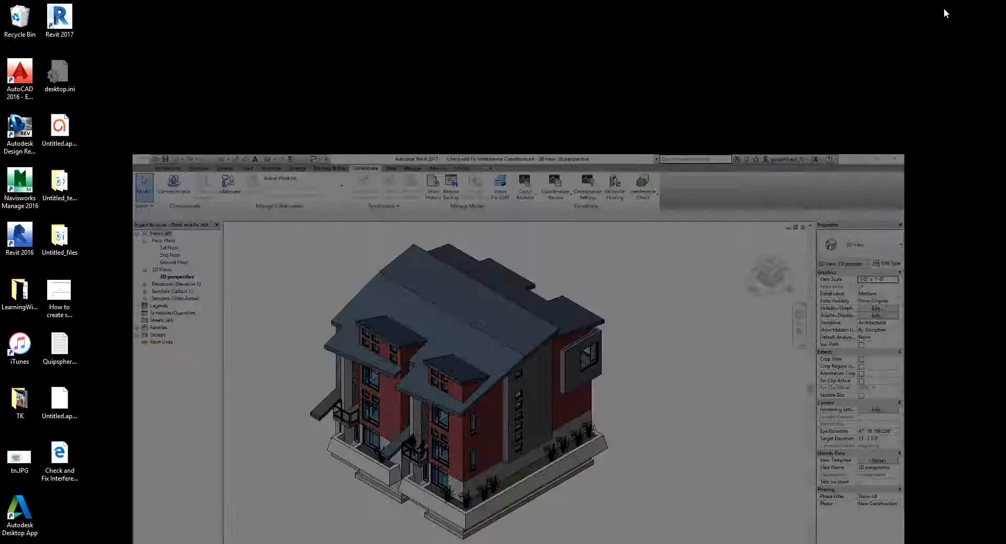
double_click(59, 454)
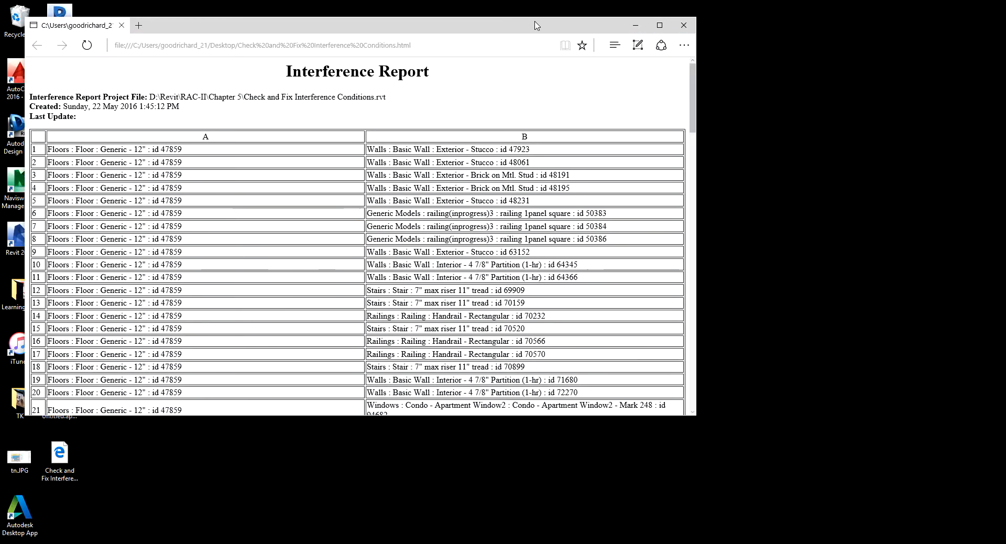
left_click(660, 26)
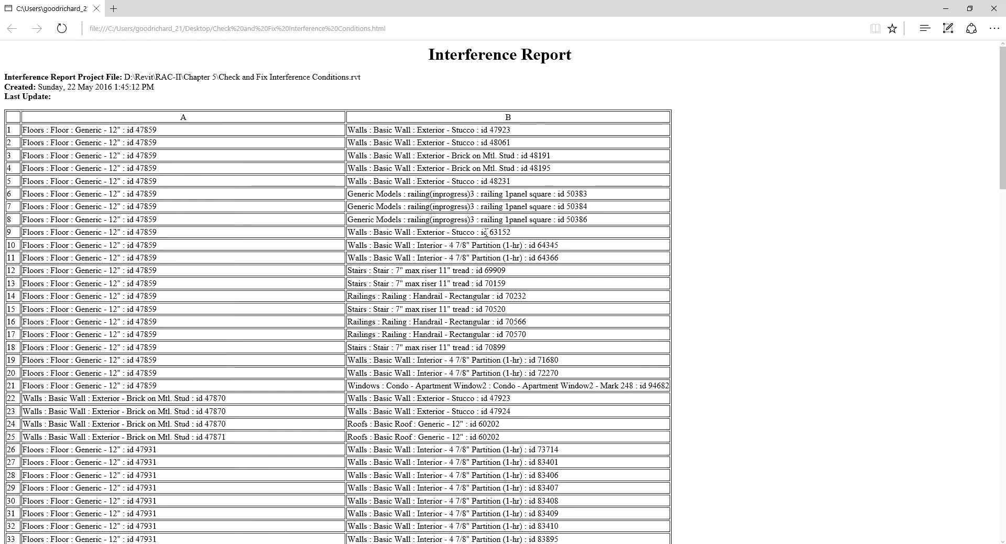
left_click(158, 130)
left_click(997, 11)
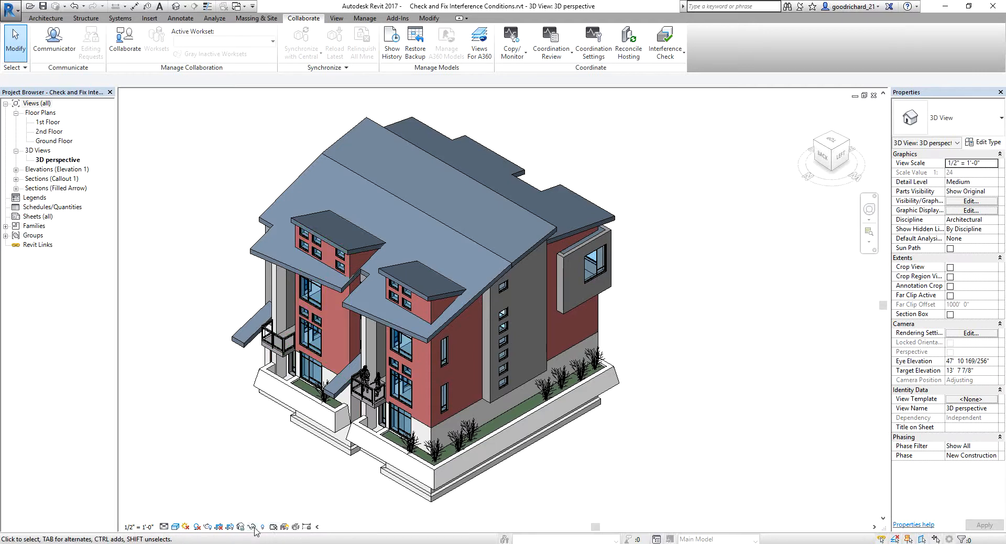
Set the visual style of the 3D perspective view to Wireframe
left_click(175, 526)
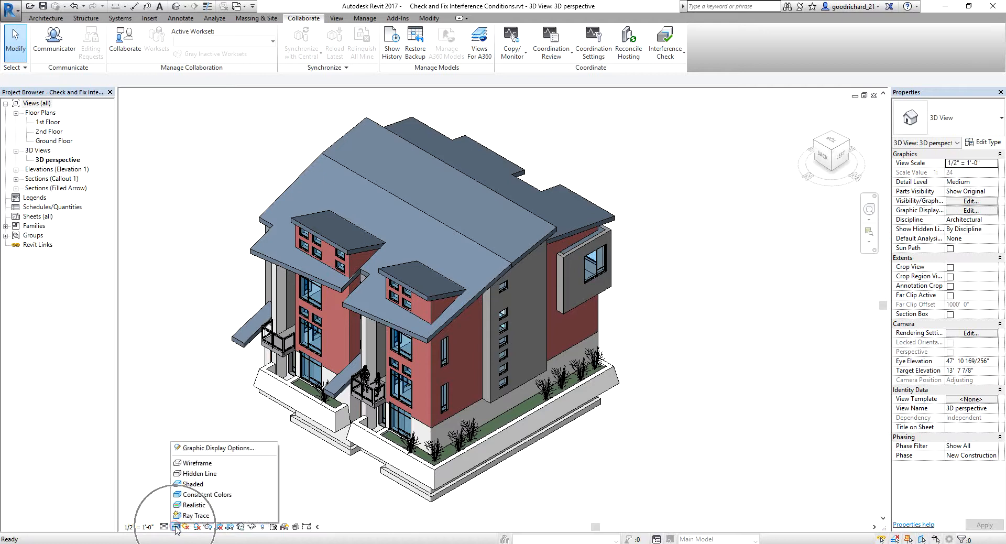
left_click(196, 463)
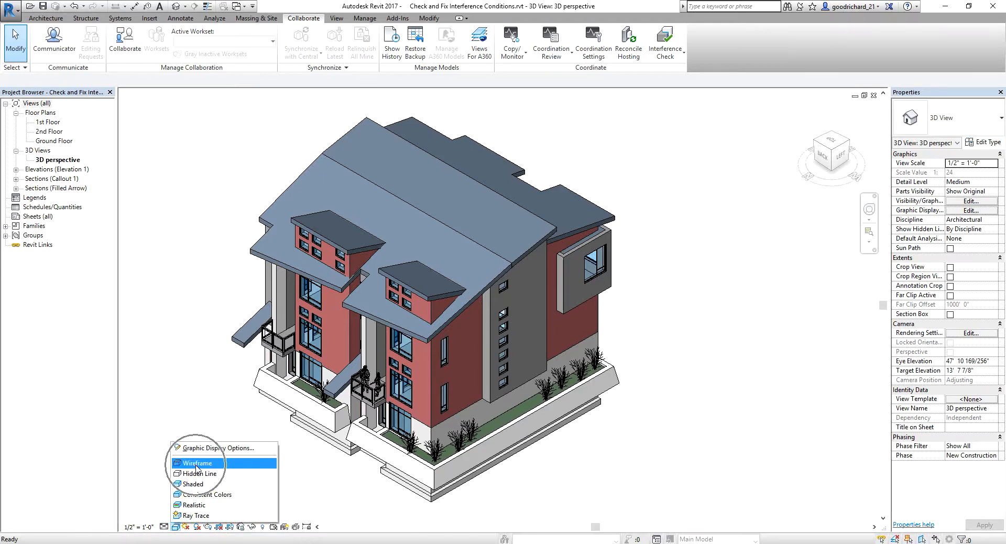
left_click(197, 464)
key("ctrl")
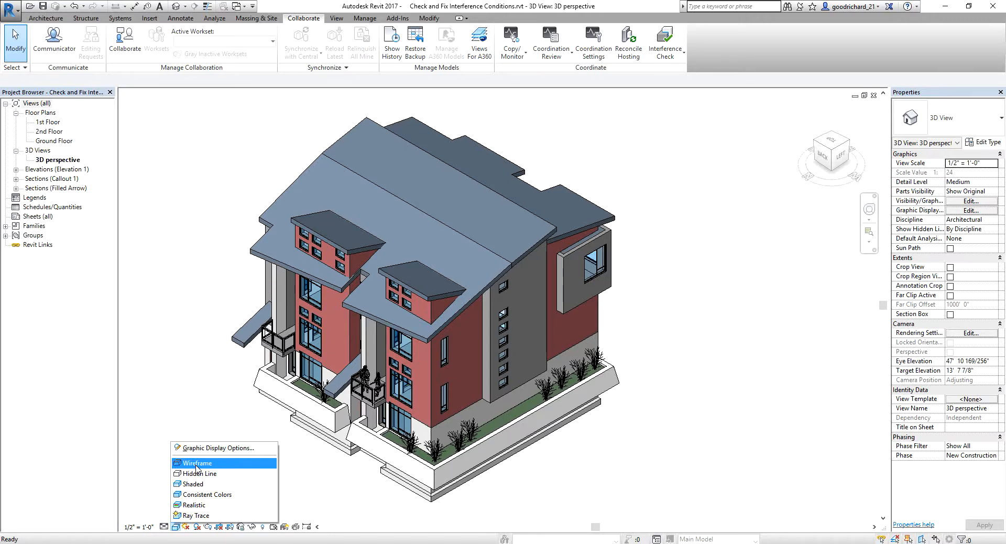
left_click(197, 464)
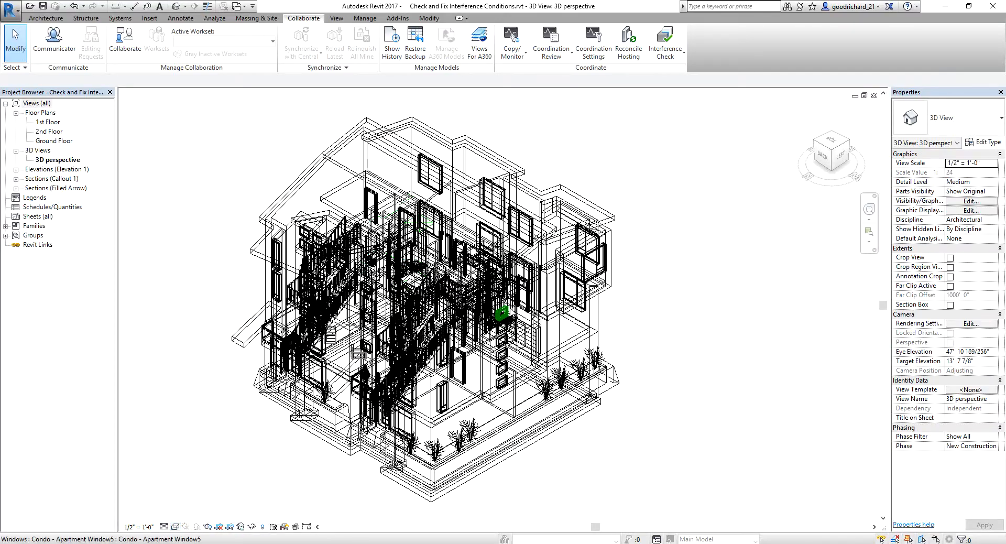
middle_click_drag(501, 313, 557, 340, "shift")
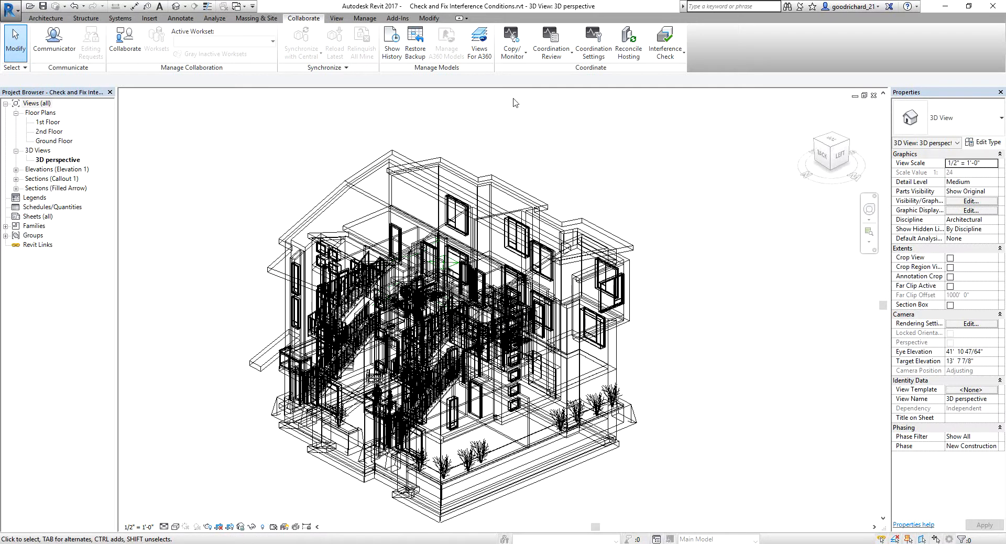
left_click(667, 56)
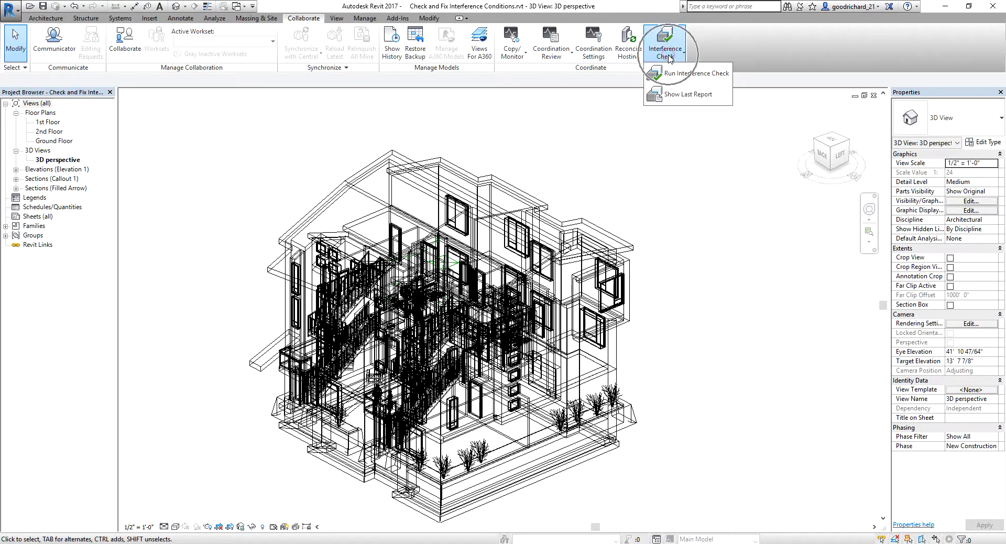
left_click(687, 80)
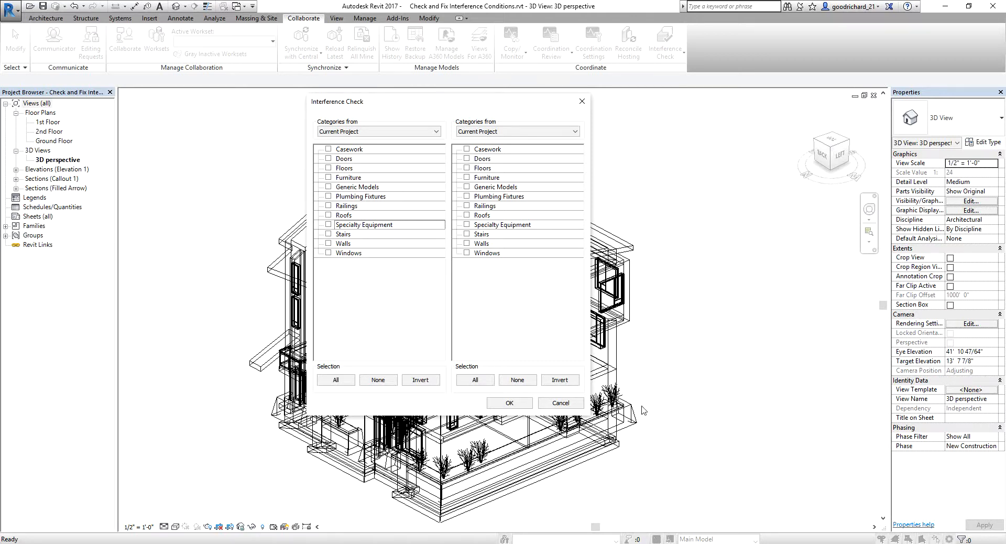
left_click(560, 403)
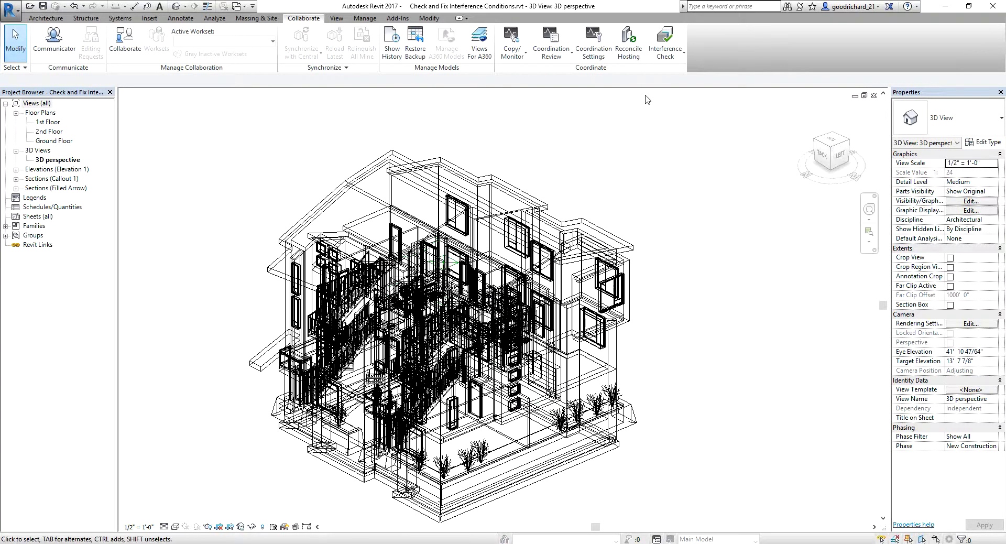
Reopen the last interference report, place it clear of the model, and collapse its Floors group
left_click(665, 52)
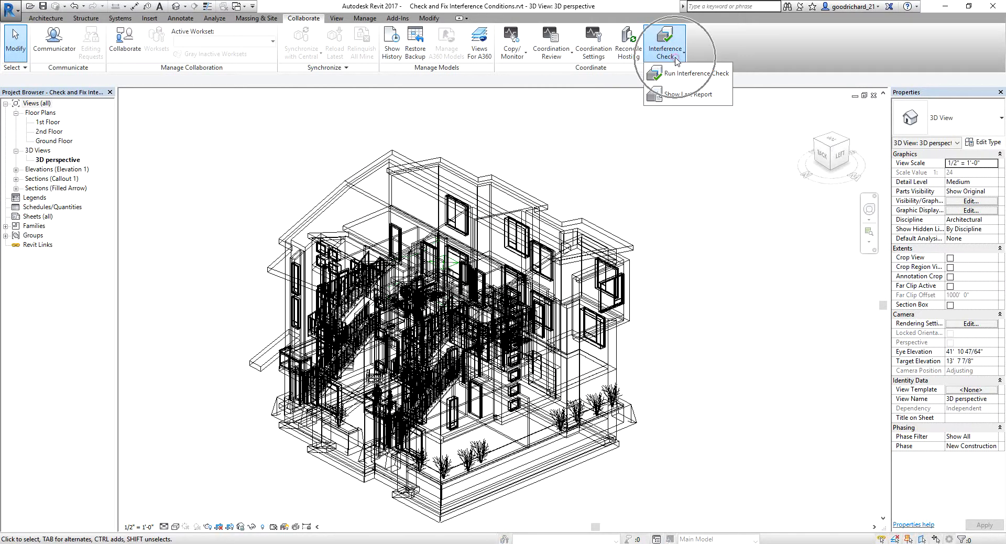
left_click(686, 96)
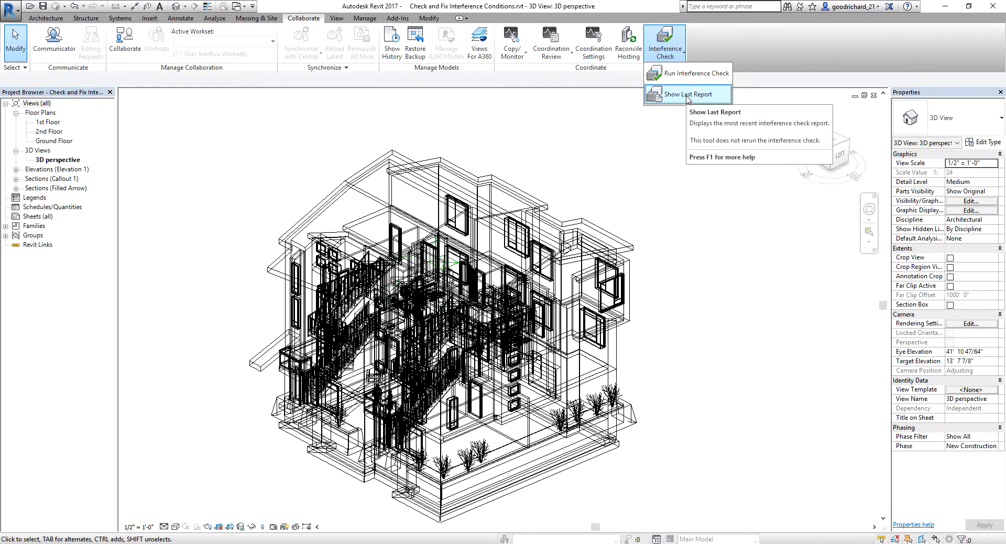
left_click_drag(287, 102, 270, 108)
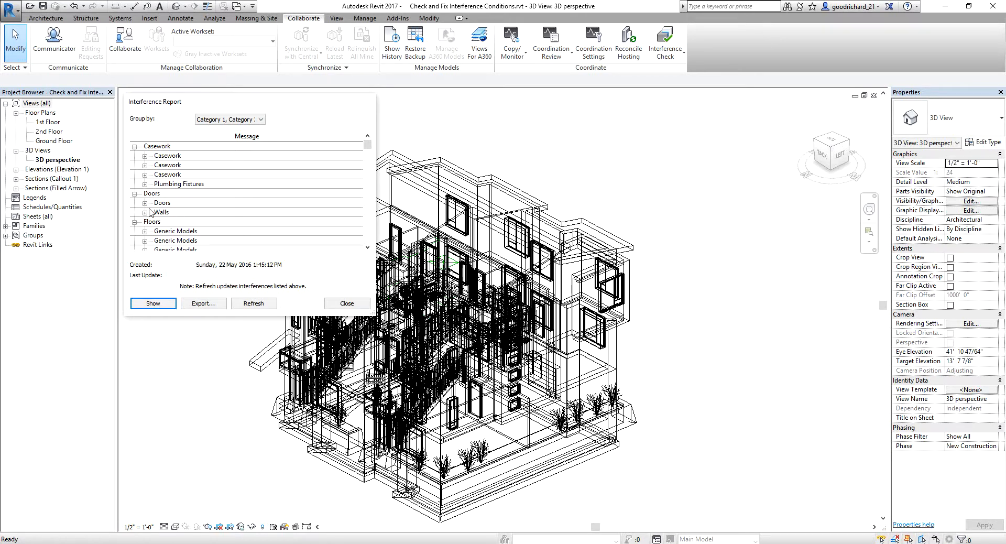
left_click(135, 147)
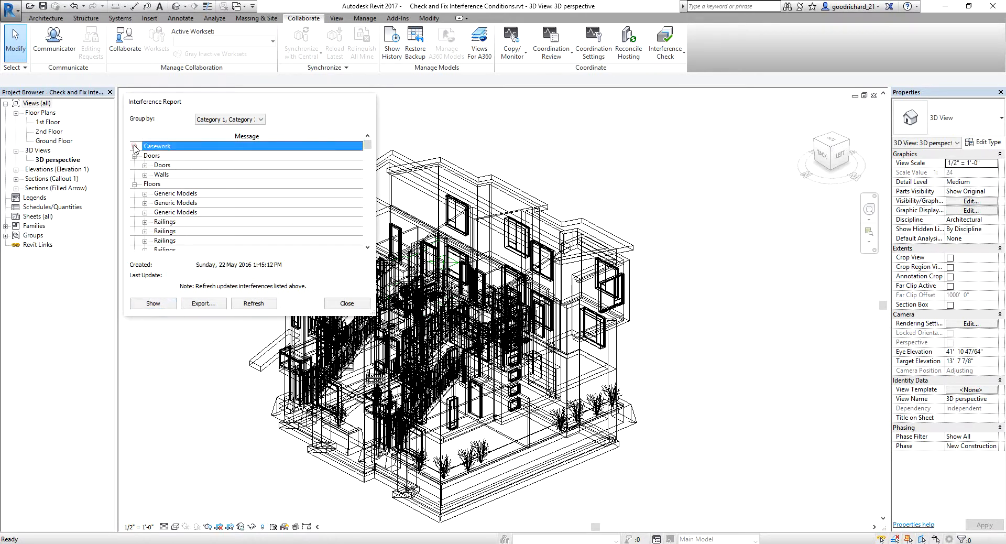
left_click(135, 147)
left_click(135, 222)
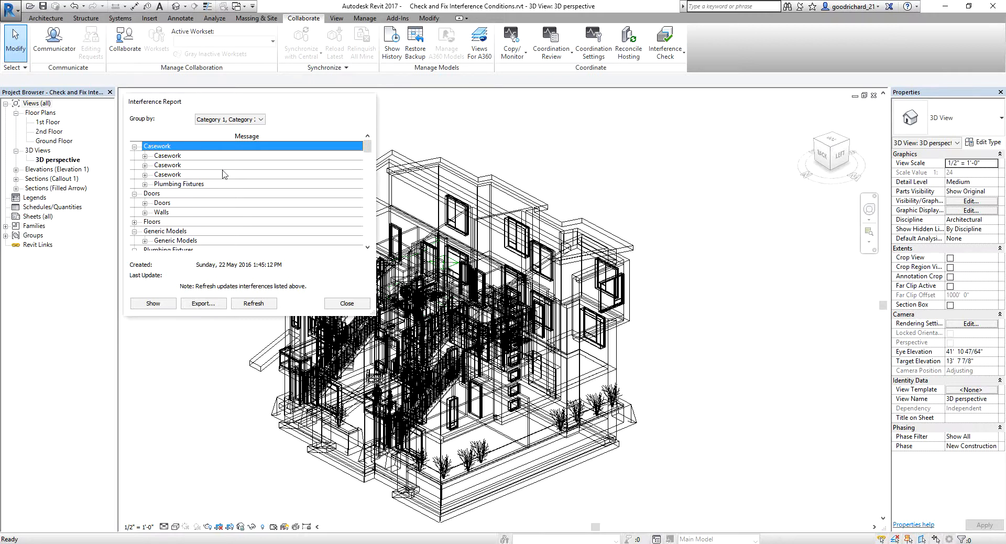
Expand the first Casework conflict and show its Base Cabinet-Double Door Sink Unit 42" in the 3D view
left_click(145, 156)
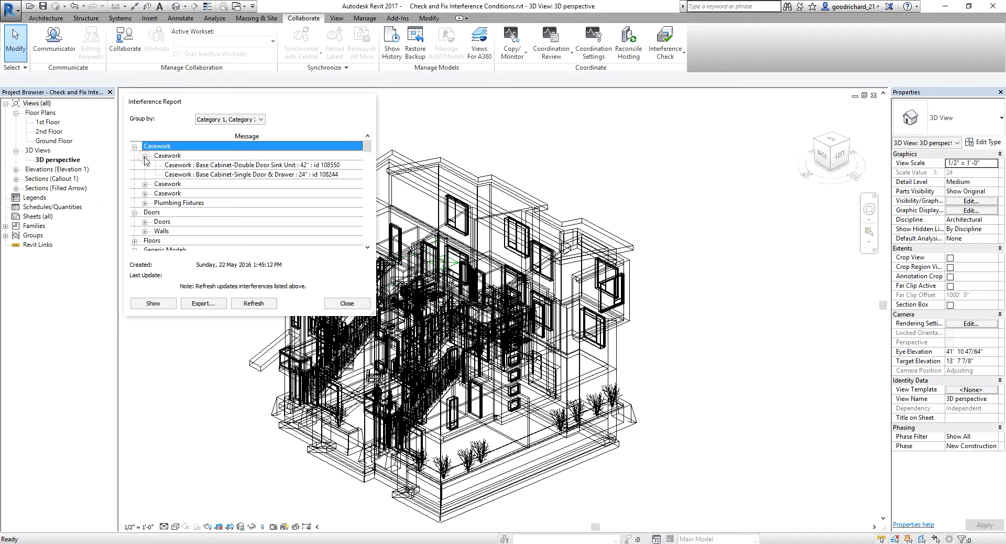
left_click(255, 165)
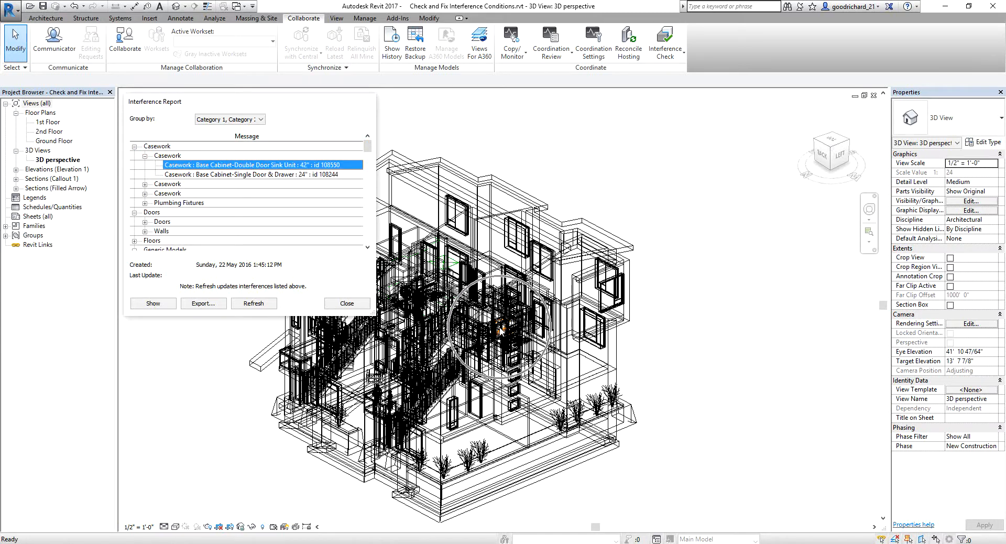
scroll(500, 327, "up", 5)
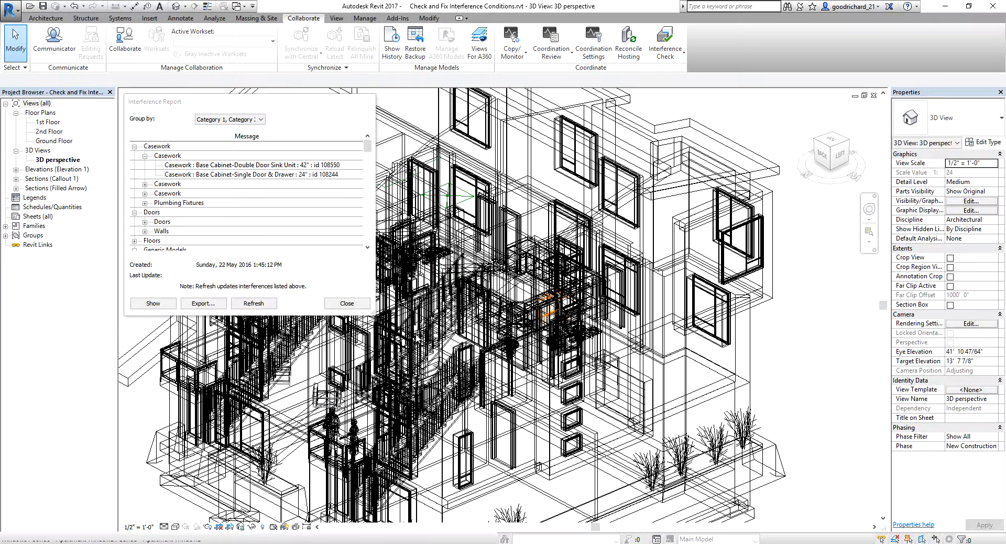
left_click(152, 304)
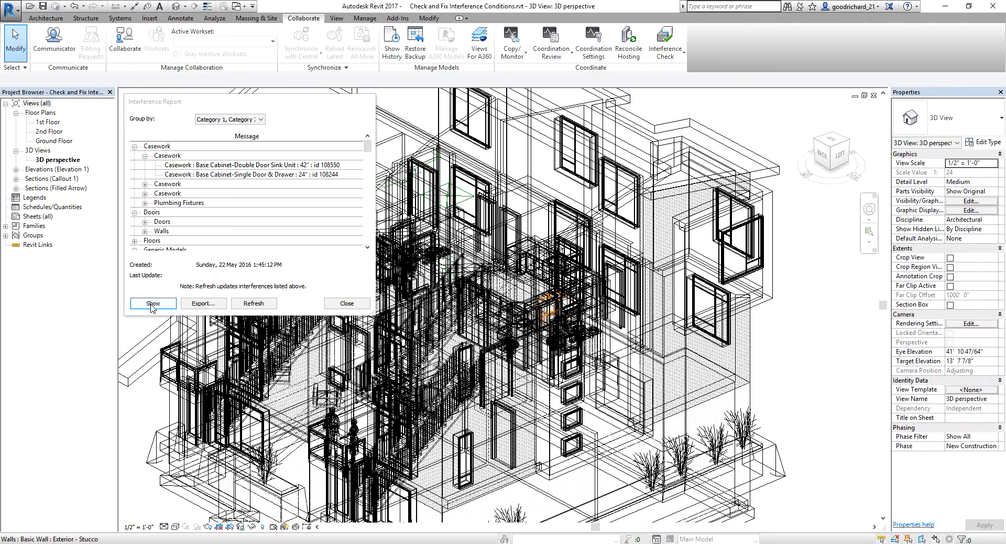
left_click(177, 165)
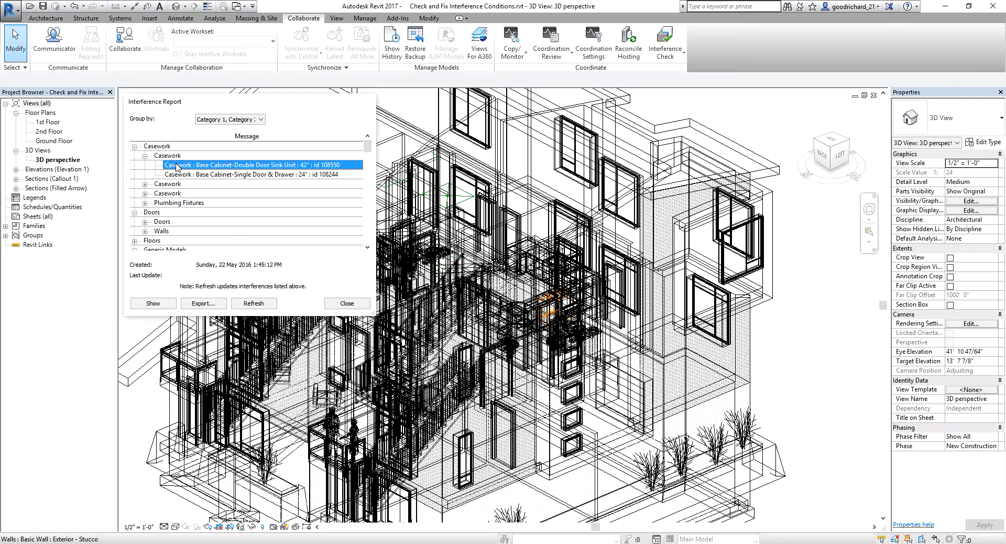
left_click(153, 303)
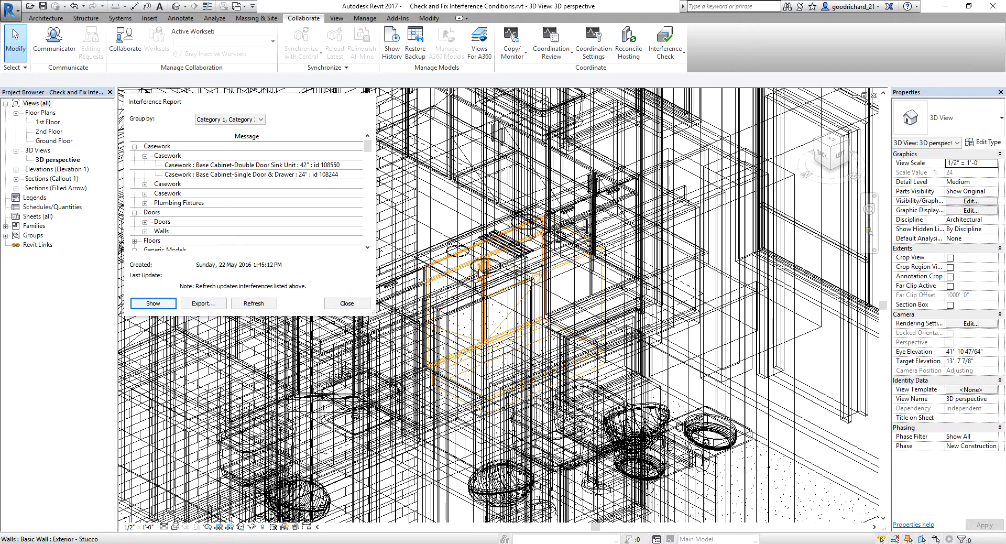
Select the highlighted 42" double door sink base cabinet in the 3D view and isolate it with a selection box
left_click(834, 313)
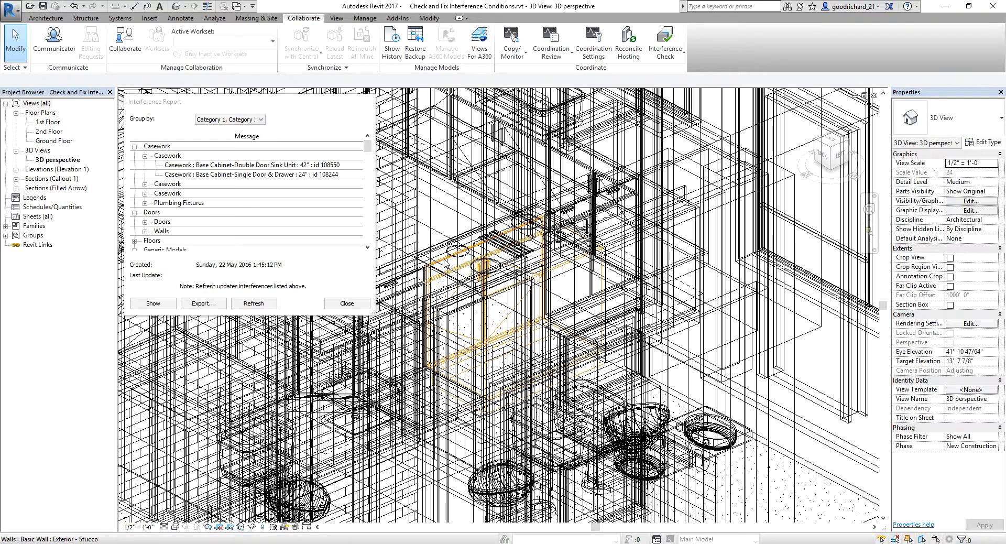
scroll(447, 259, "down", 2)
middle_click_drag(446, 260, 520, 268)
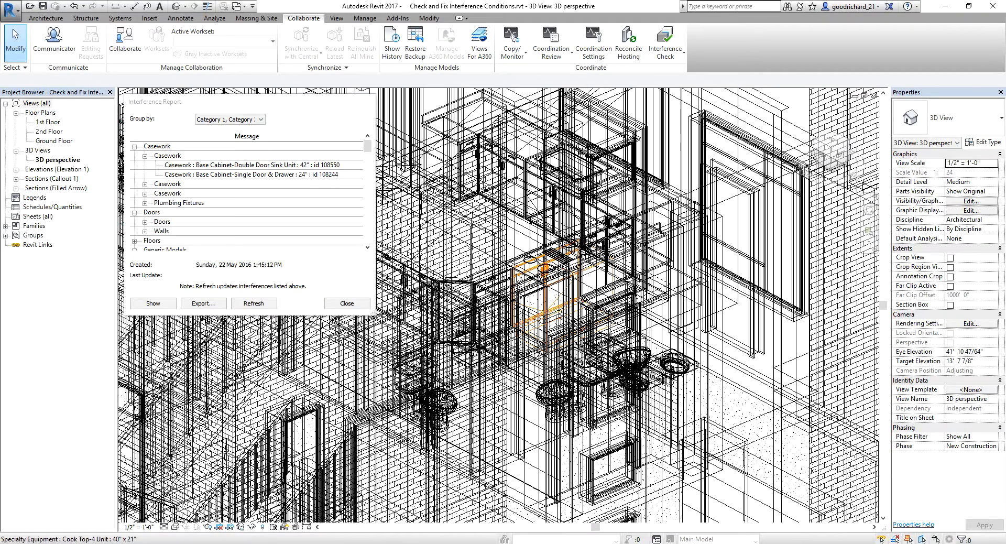
scroll(542, 262, "up", 3)
left_click(540, 260)
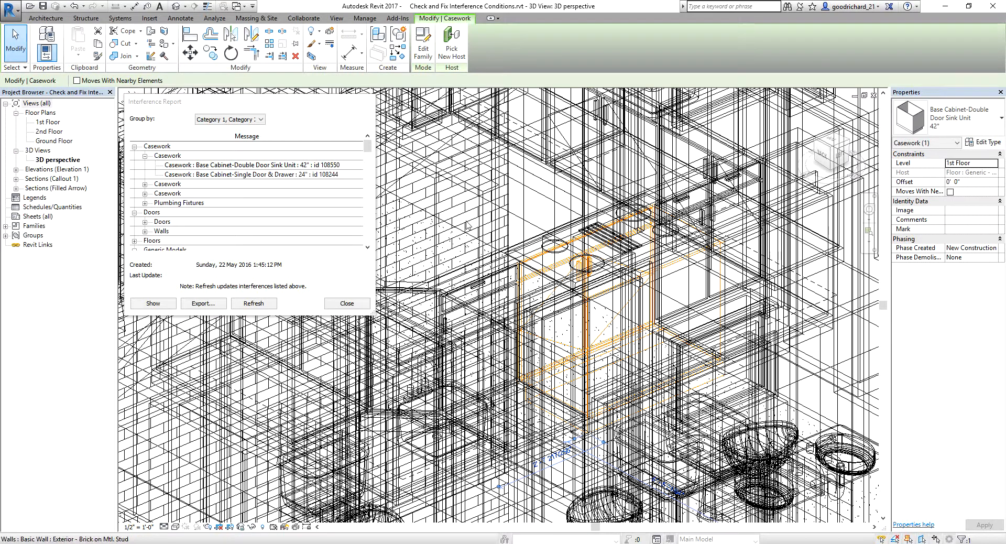
left_click(311, 55)
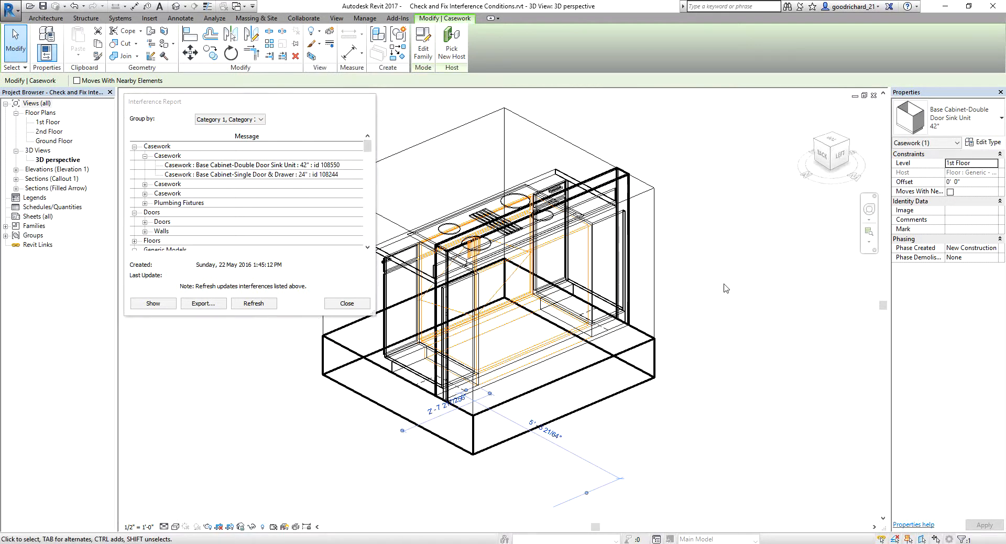
Set the 3D view's visual style to Shaded and inspect the isolated cabinet and its neighbours from several angles
middle_click_drag(738, 275, 783, 356, "shift")
middle_click_drag(445, 315, 717, 388)
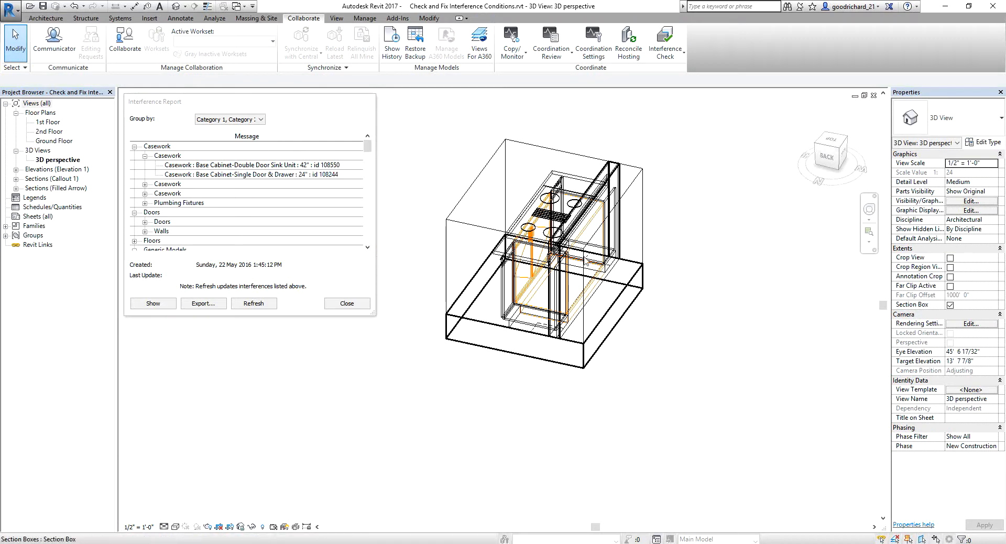
left_click(530, 225)
middle_click_drag(530, 225, 715, 292, "shift")
left_click(715, 293)
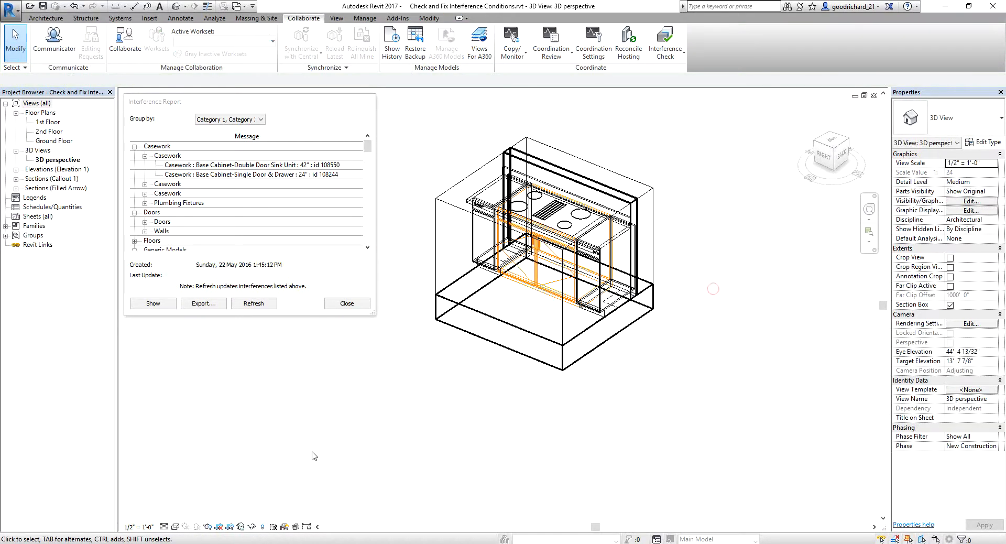
left_click(176, 526)
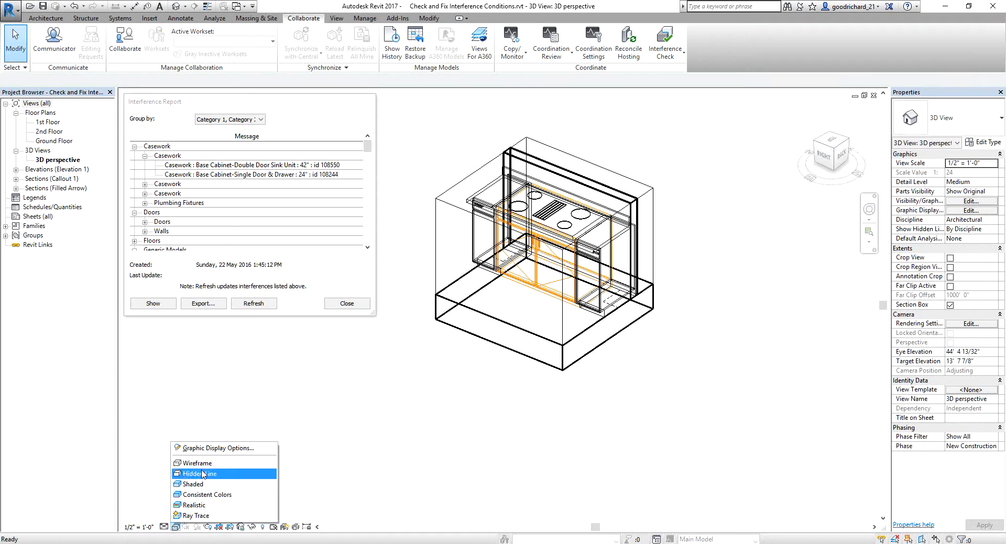
left_click(193, 483)
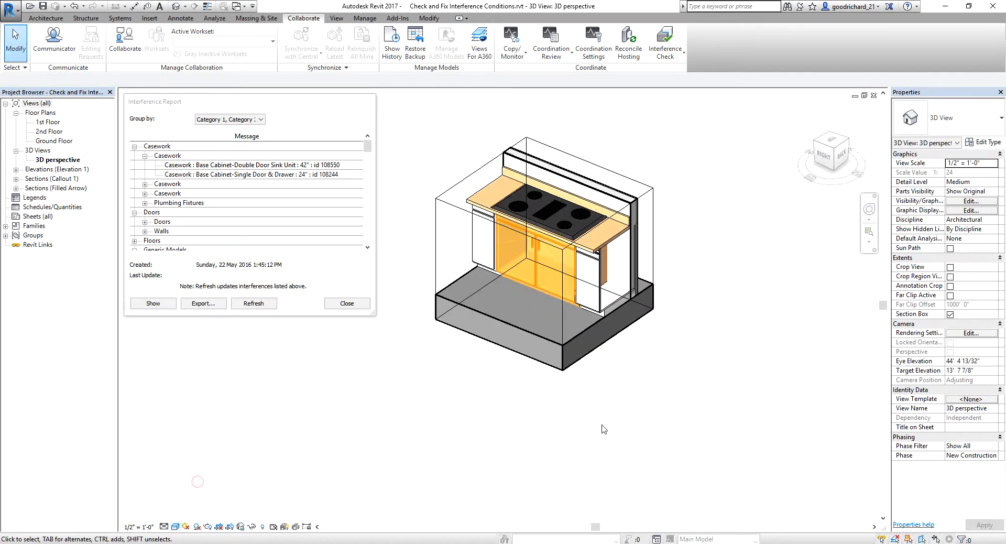
mouse_move(604, 429)
middle_mouse_down("shift")
mouse_move(658, 420)
mouse_move(700, 357)
middle_mouse_up("shift")
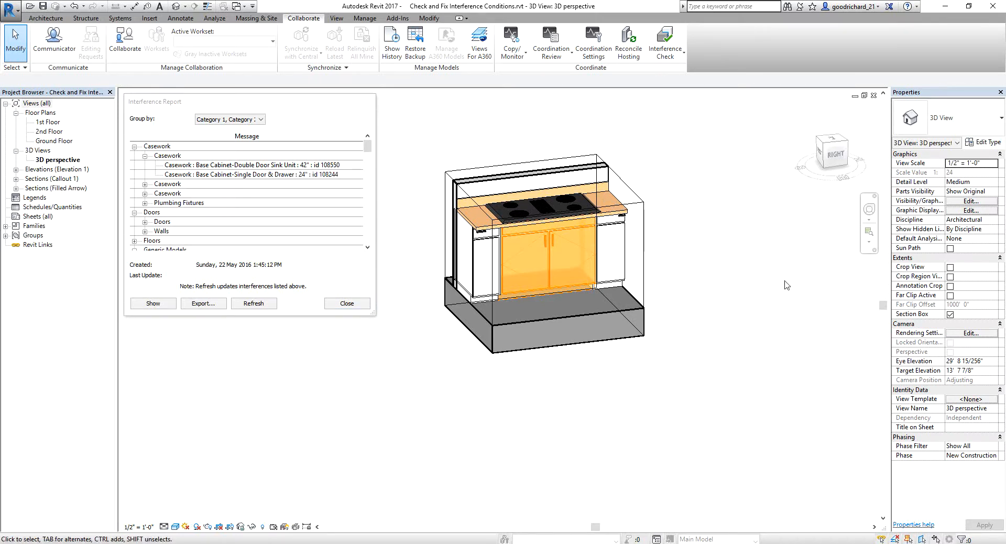
Turn off the 3D view's section box and bring the whole building back into view
left_click(949, 314)
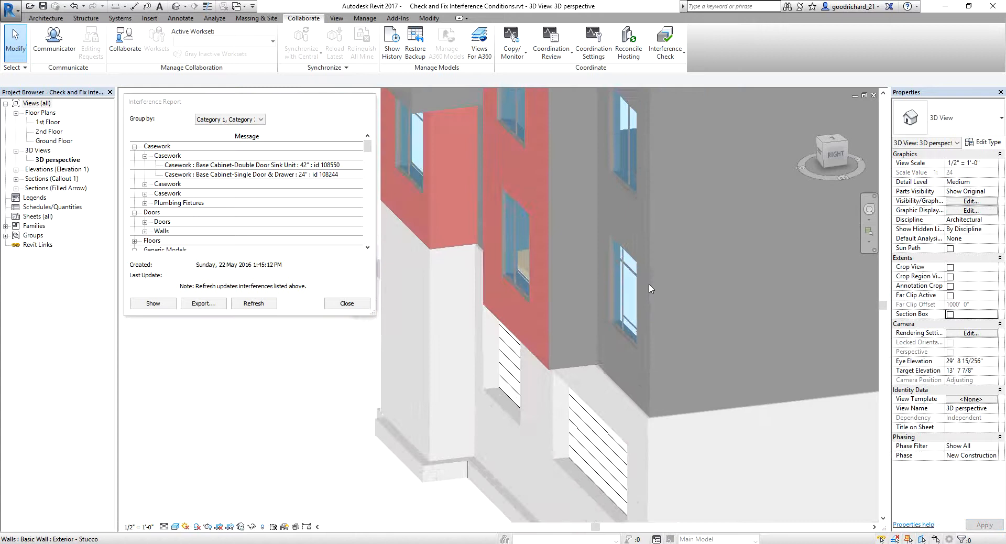
scroll(650, 289, "down", 4)
middle_click_drag(649, 289, 570, 315)
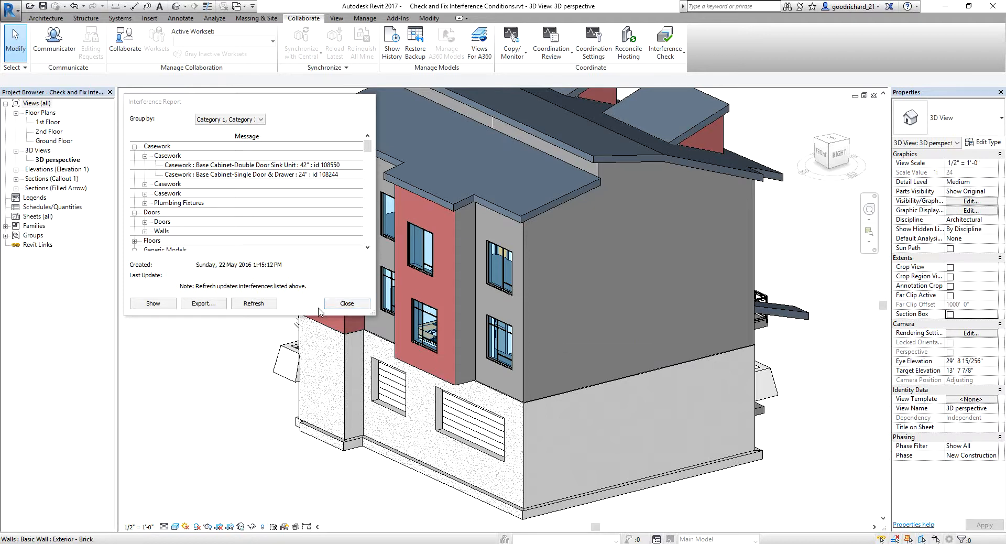
Highlight the 24" single door and drawer base cabinet from the report and open the 1st Floor plan
left_click(183, 175)
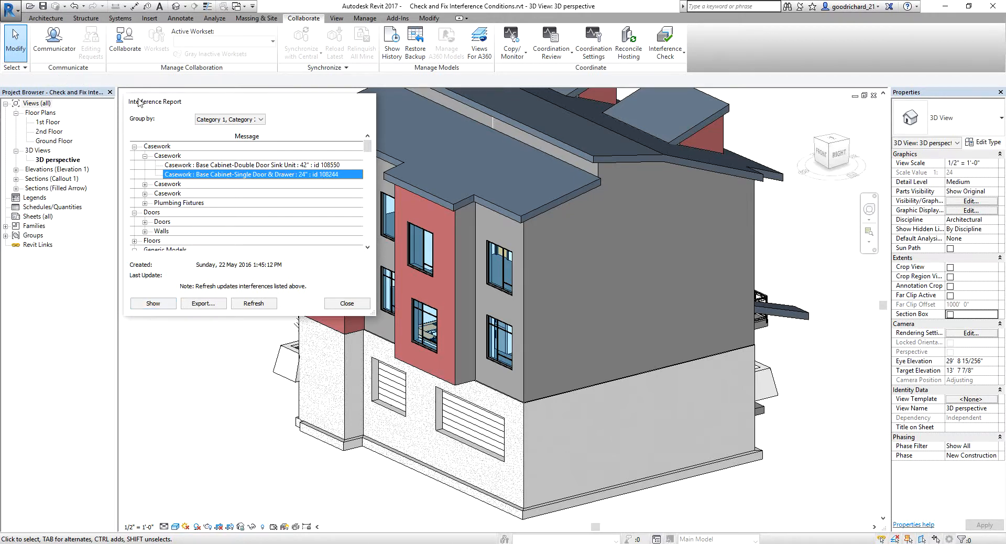
left_click_drag(156, 105, 135, 12)
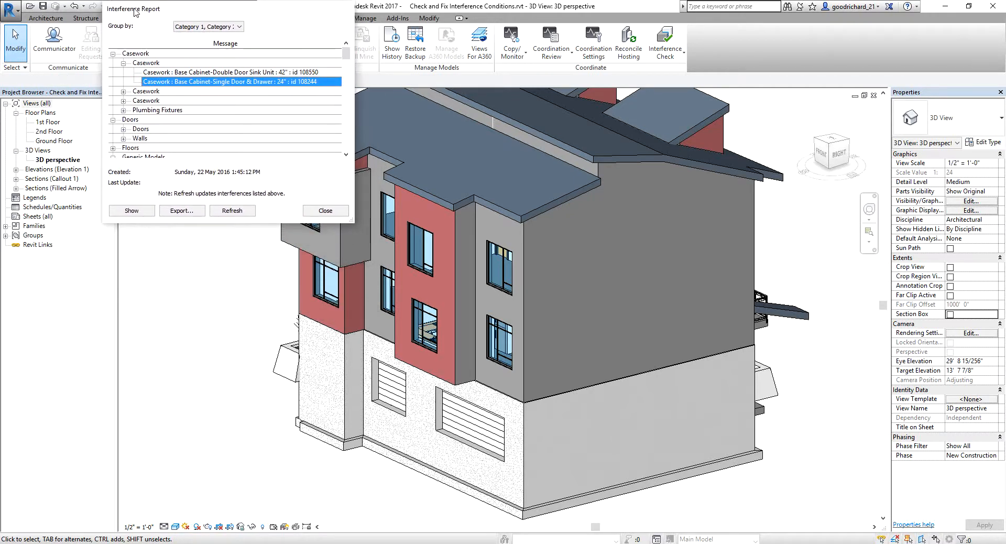
double_click(50, 123)
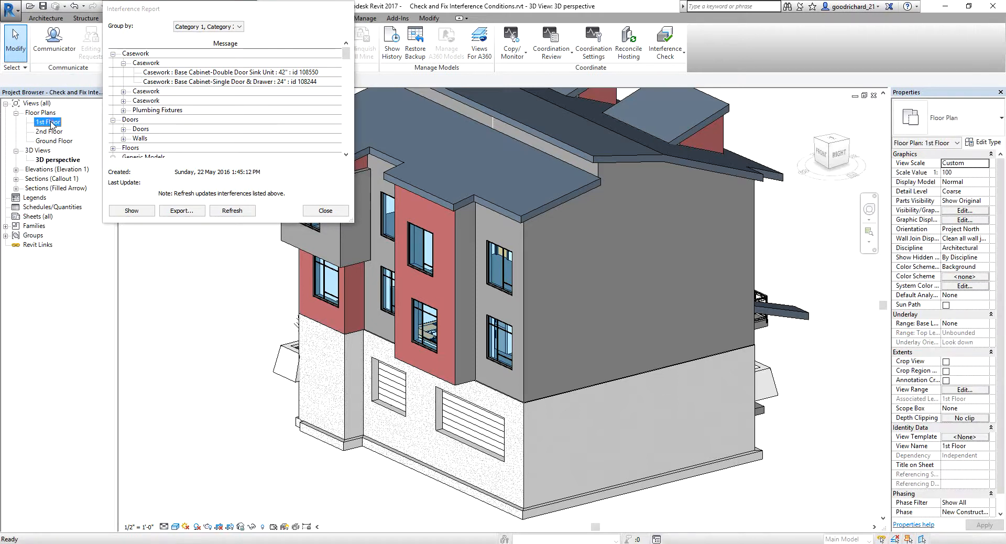
scroll(482, 293, "up", 3)
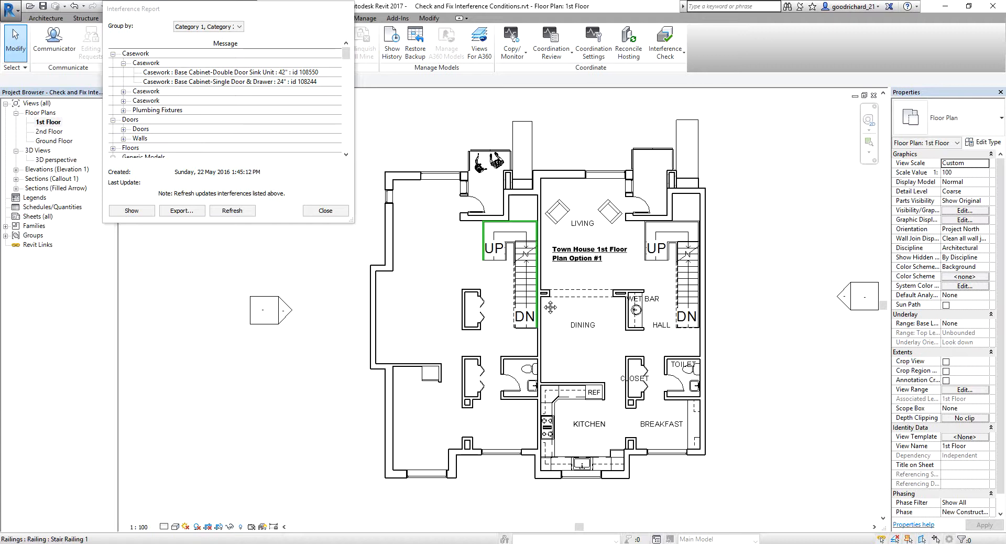
Highlight the 42" double door sink base cabinet in the 1st Floor plan and try to find another view showing it
left_click(174, 74)
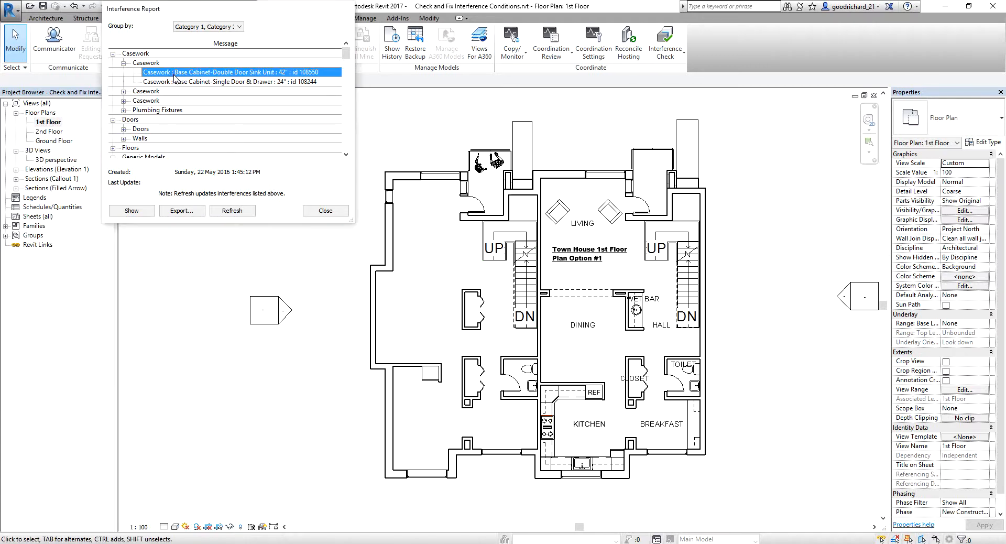
left_click(131, 210)
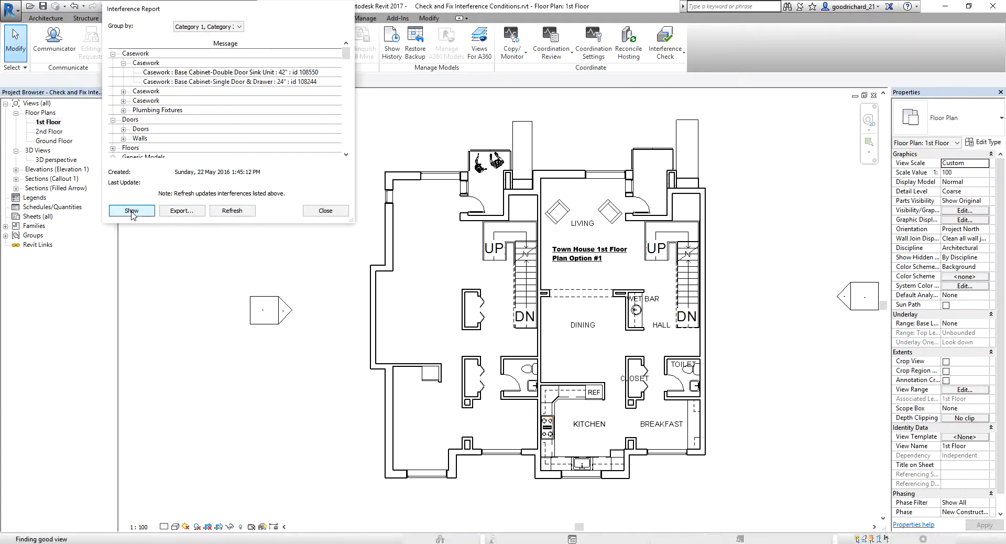
left_click(566, 295)
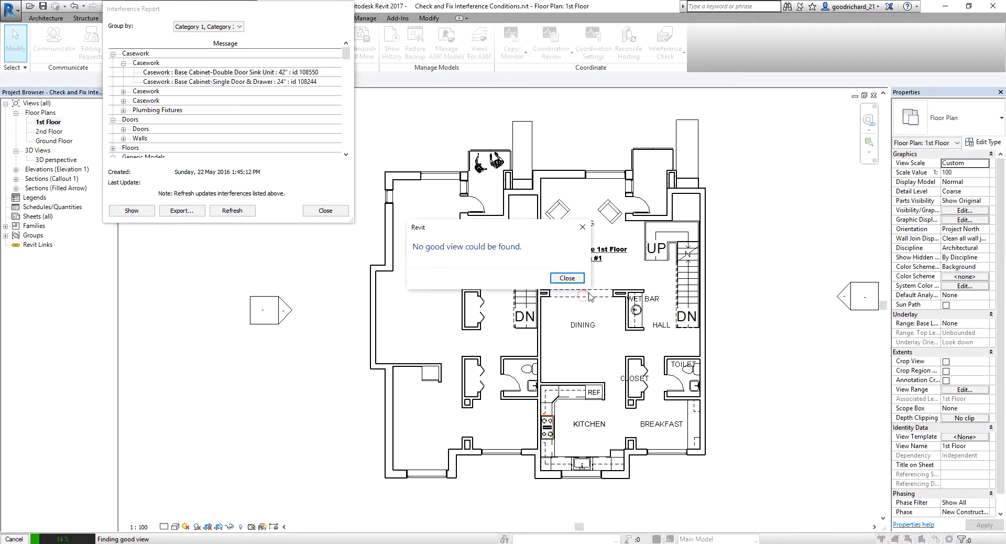
left_click(582, 295)
Expand the second Casework conflict and the Doors conflict, highlighting the Single-Glass 1 door and the 33" base cabinet in the floor plan
left_click(187, 83)
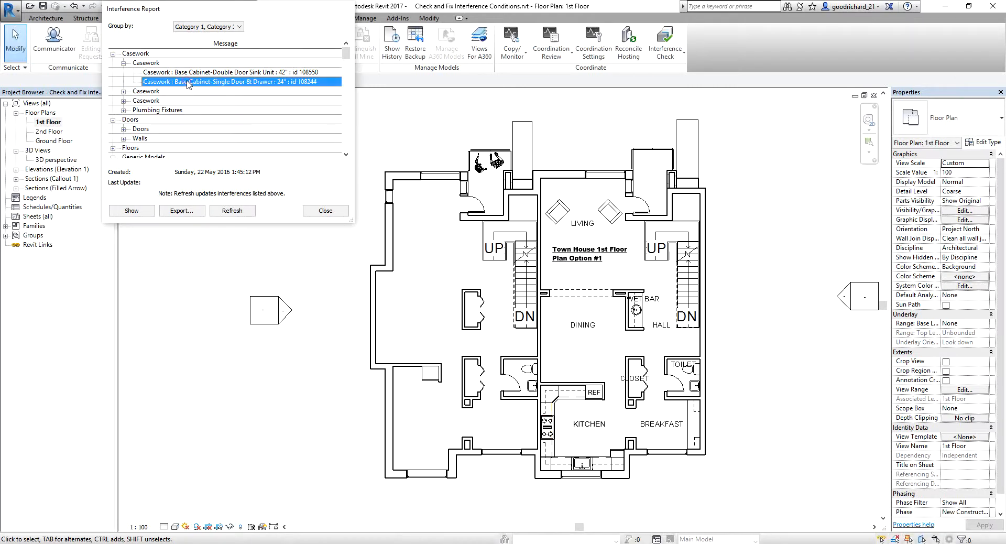
left_click(123, 91)
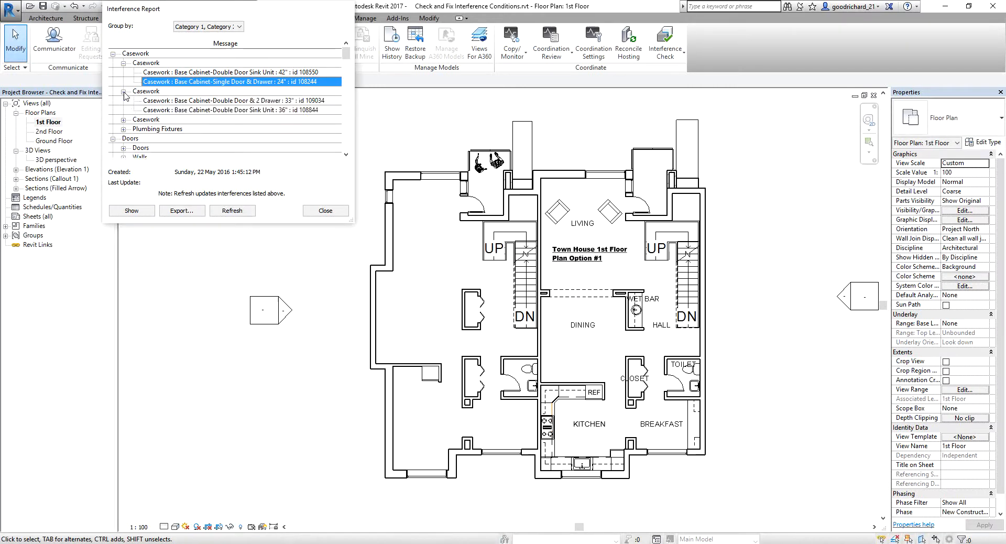
left_click(123, 148)
left_click(162, 143)
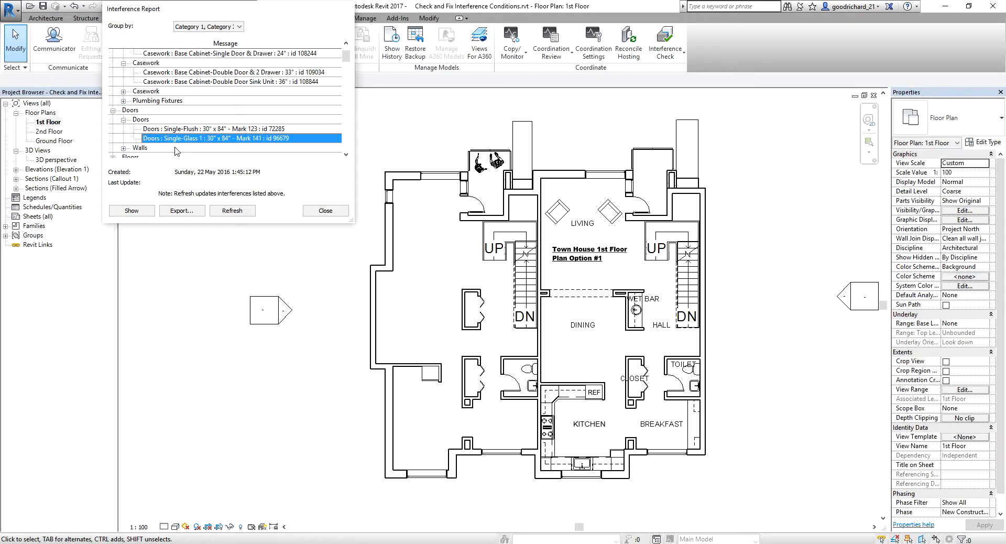
left_click(186, 72)
scroll(225, 71, "up", 1)
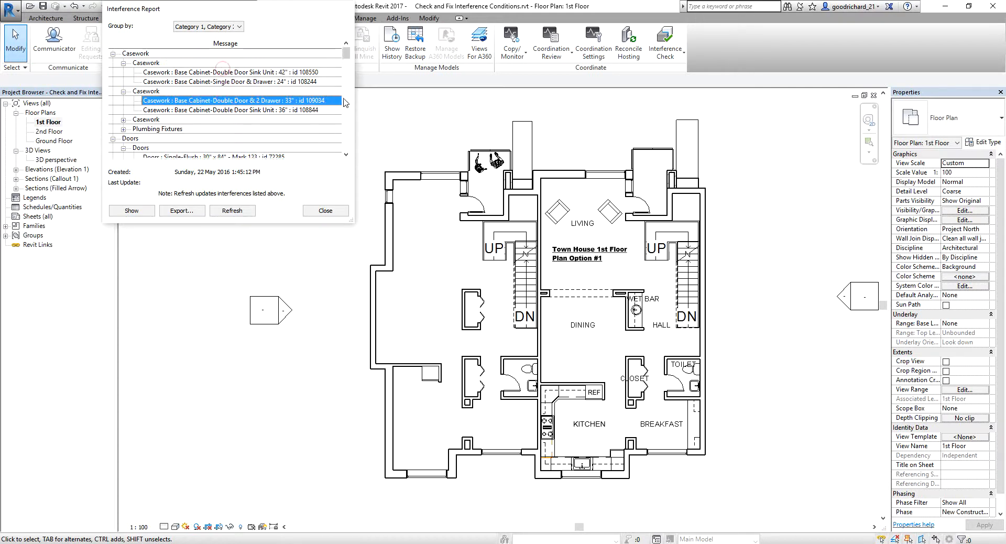
Show the 42" double door sink base cabinet from the report again and search for further views of it
left_click(168, 74)
left_click(131, 210)
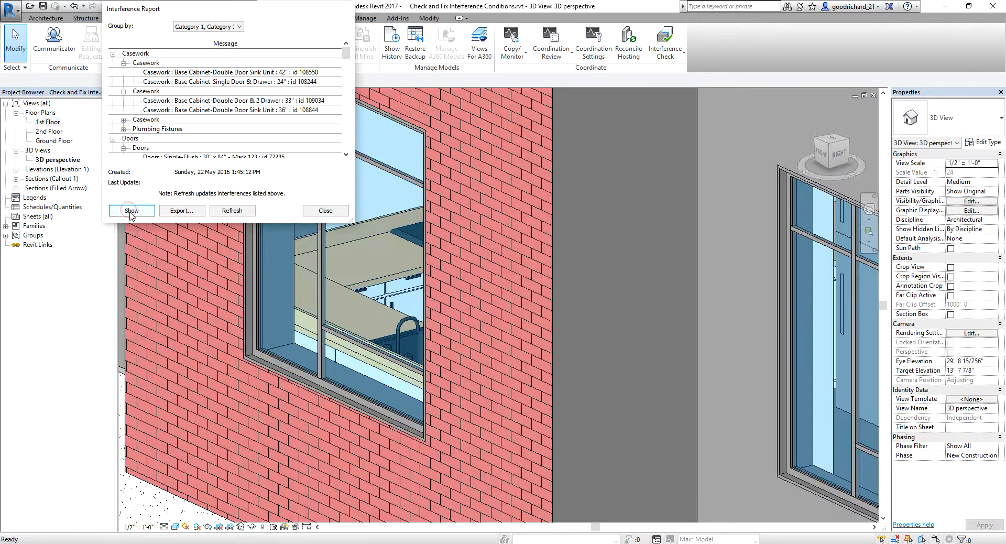
left_click(131, 210)
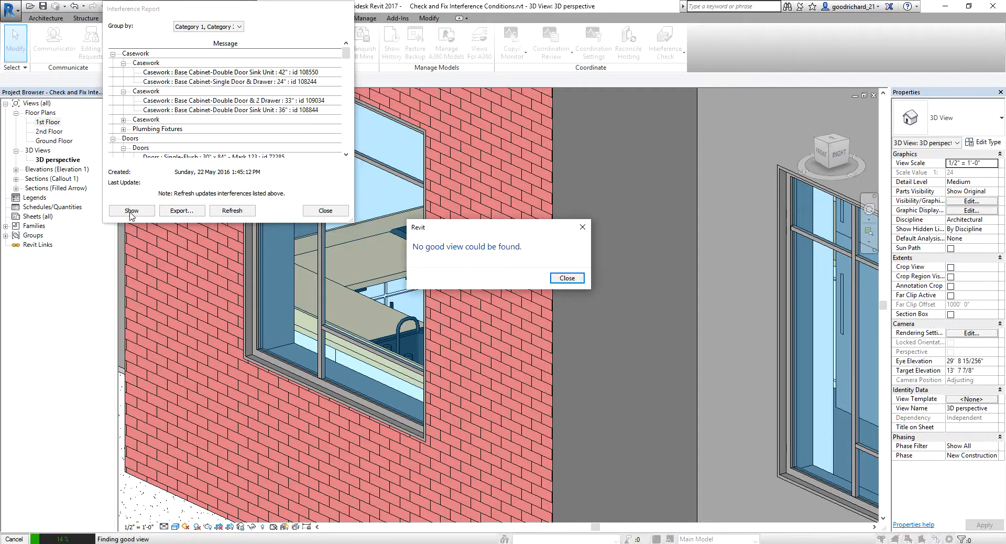
Search once more for another view of the clashing base cabinet and dismiss the search
left_click(567, 277)
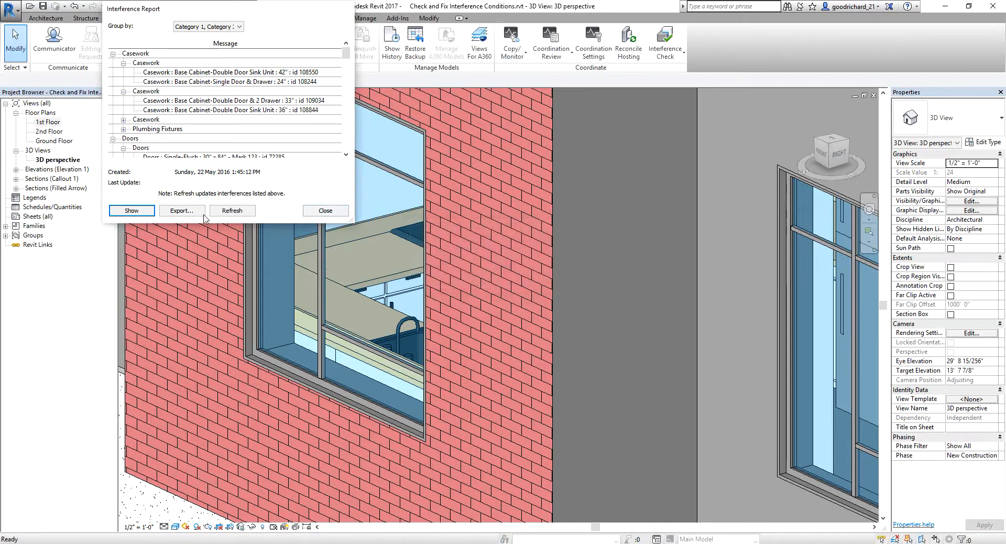
left_click(153, 210)
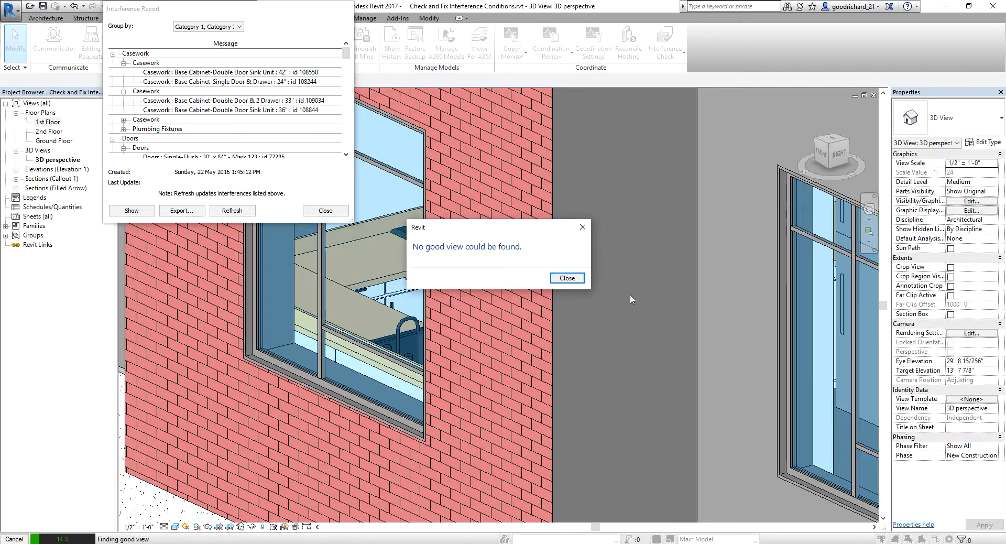
left_click(565, 278)
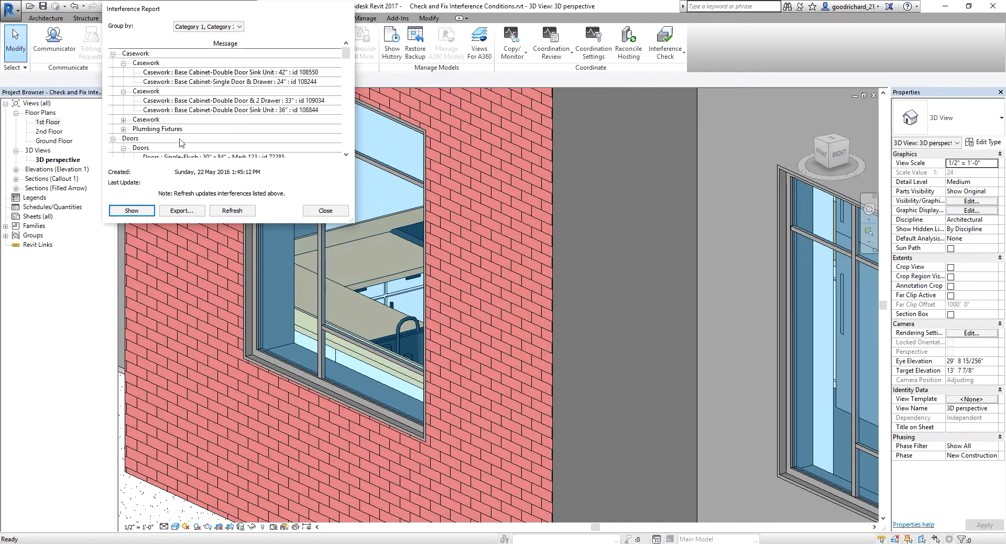
Open the 1st Floor plan and alternately highlight the 42" double door sink and 24" single door and drawer base cabinets beside the kitchen cooktop
double_click(49, 122)
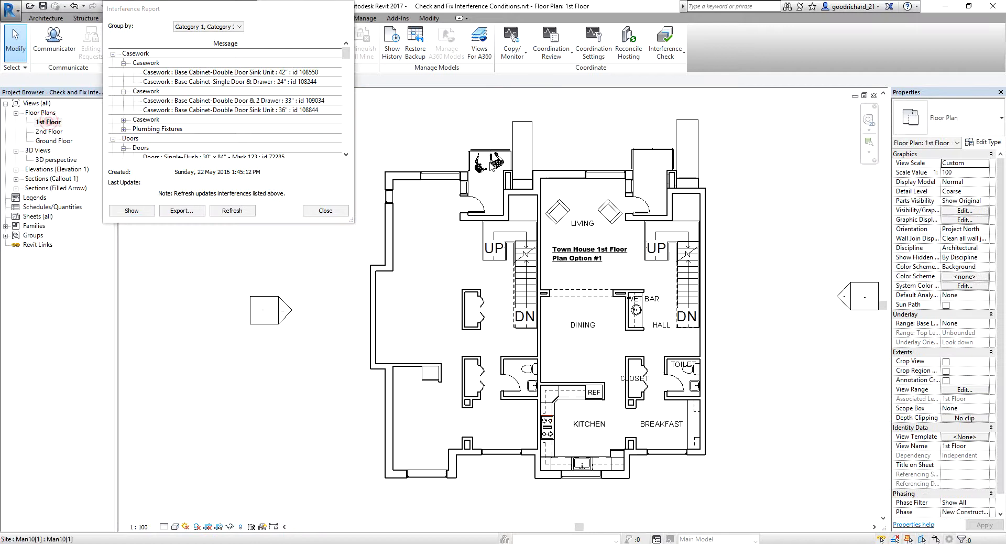
middle_click_drag(701, 303, 693, 274)
scroll(543, 393, "up", 5)
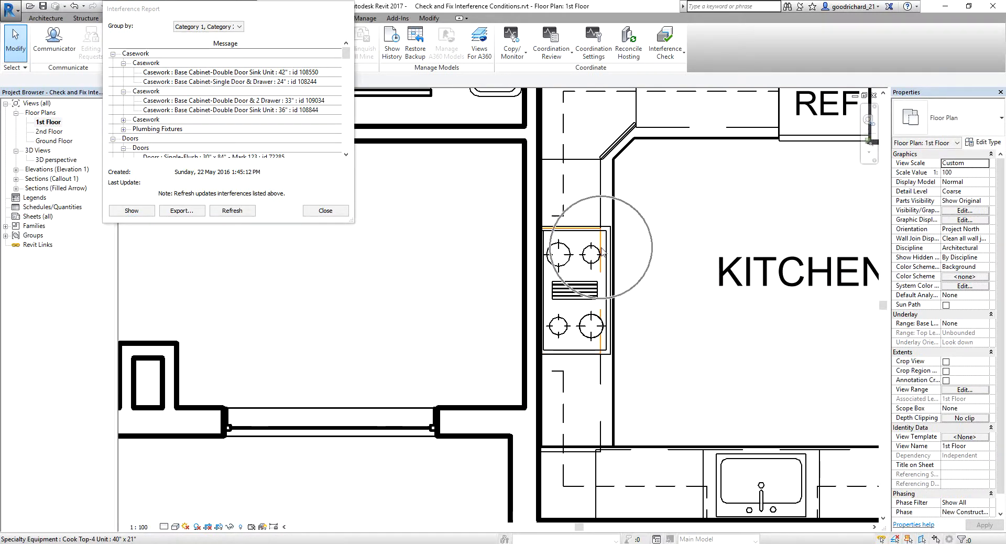
left_click(166, 72)
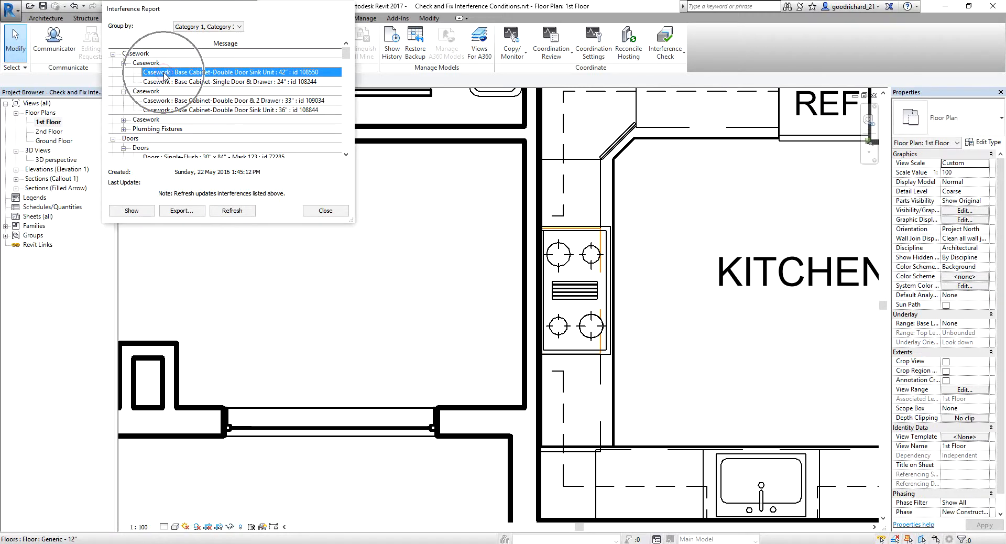
left_click(168, 82)
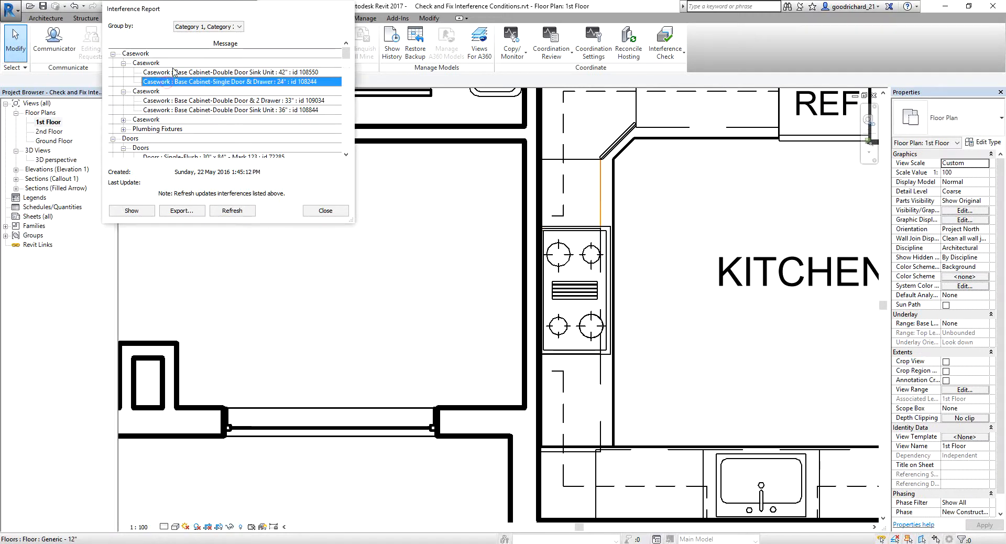
left_click(174, 72)
left_click(171, 82)
left_click(177, 73)
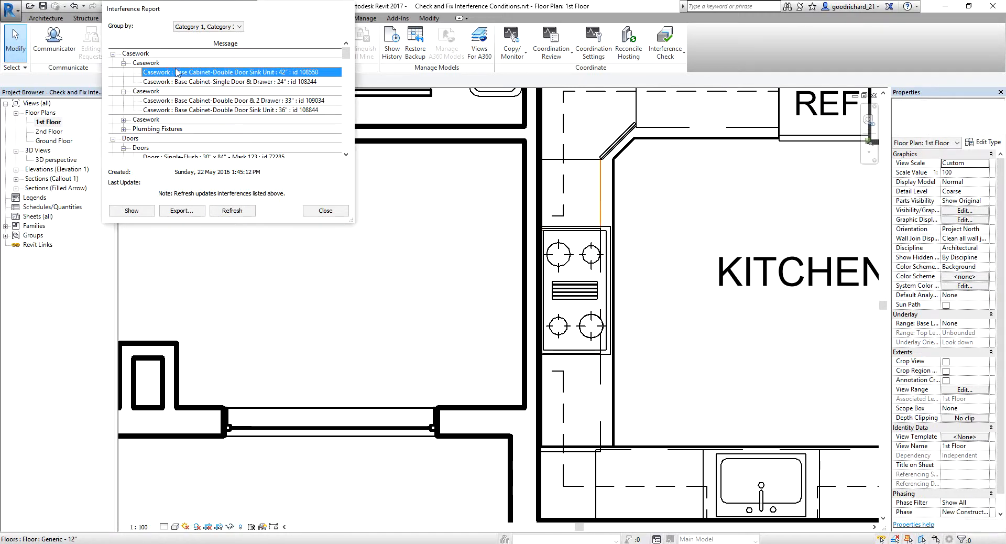
Compare the two cabinets of the first Casework conflict close up at the cooktop, leaving the 42" double door sink unit highlighted
middle_click_drag(591, 196, 464, 137)
scroll(467, 217, "up", 5)
middle_click_drag(474, 214, 508, 217)
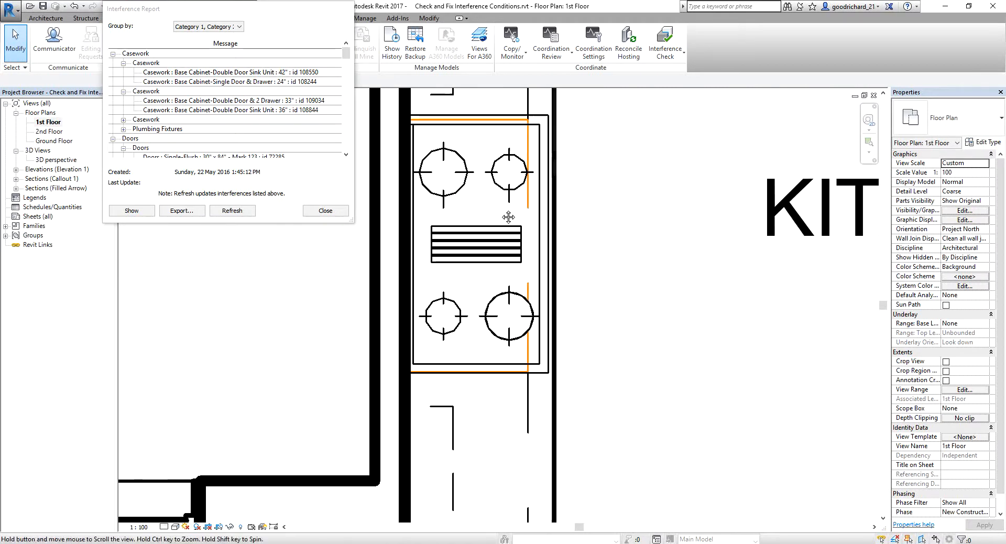
left_click(262, 81)
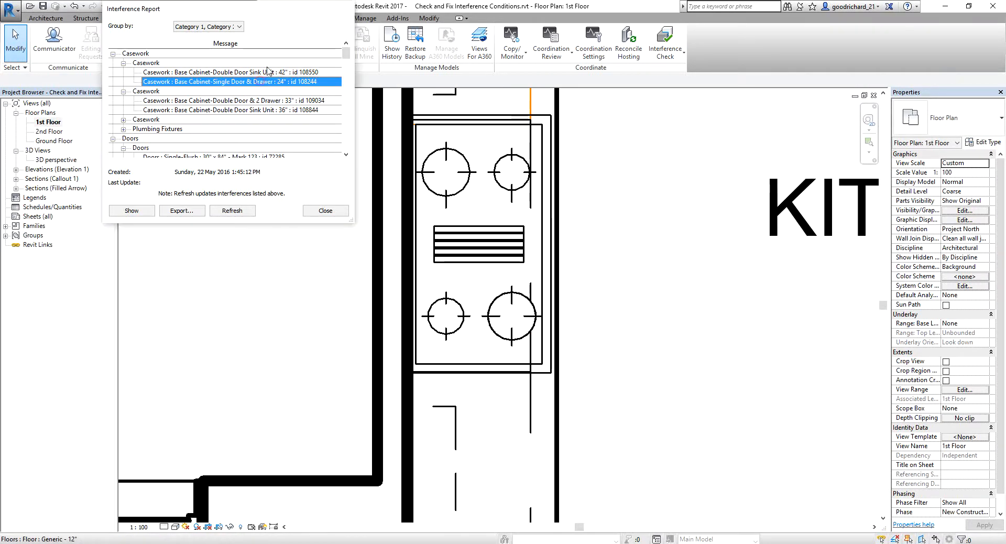
left_click(267, 66)
left_click(265, 81)
left_click(269, 72)
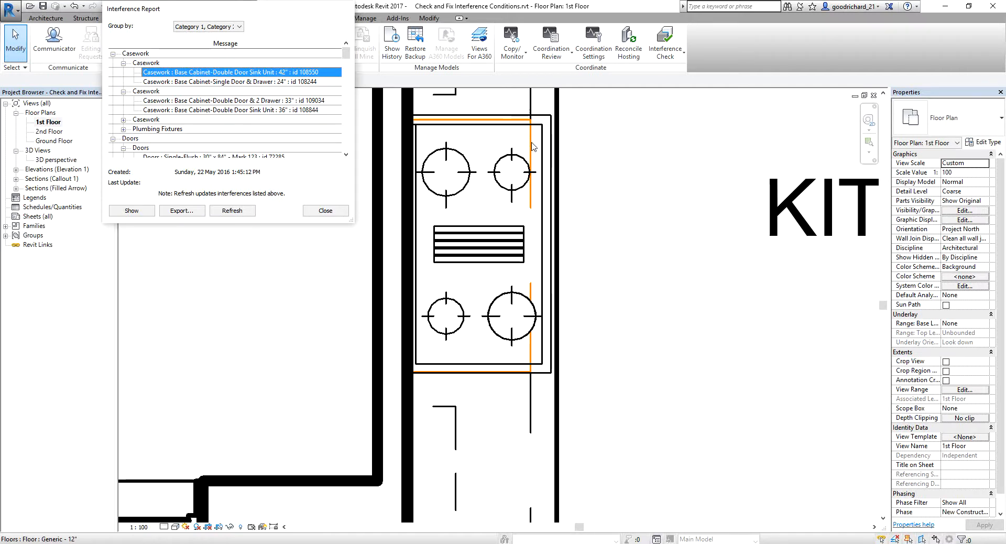
left_click(668, 183)
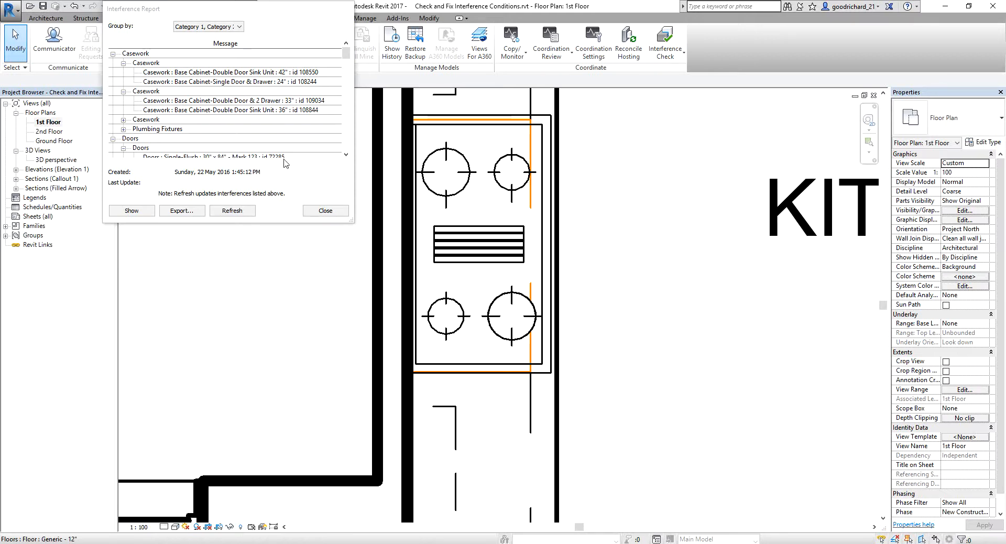
left_click(233, 211)
scroll(530, 143, "down", 2)
middle_click_drag(531, 143, 616, 235)
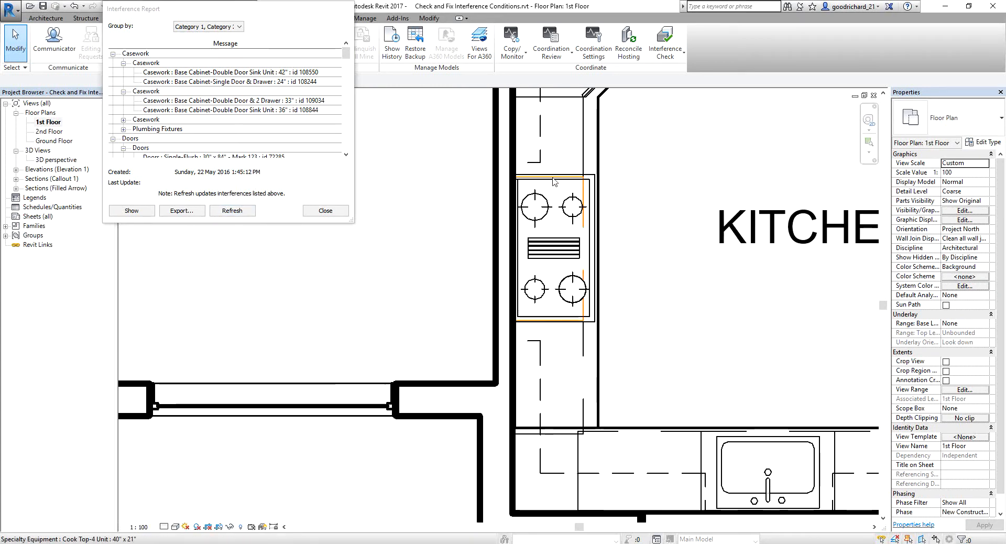
left_click(560, 176)
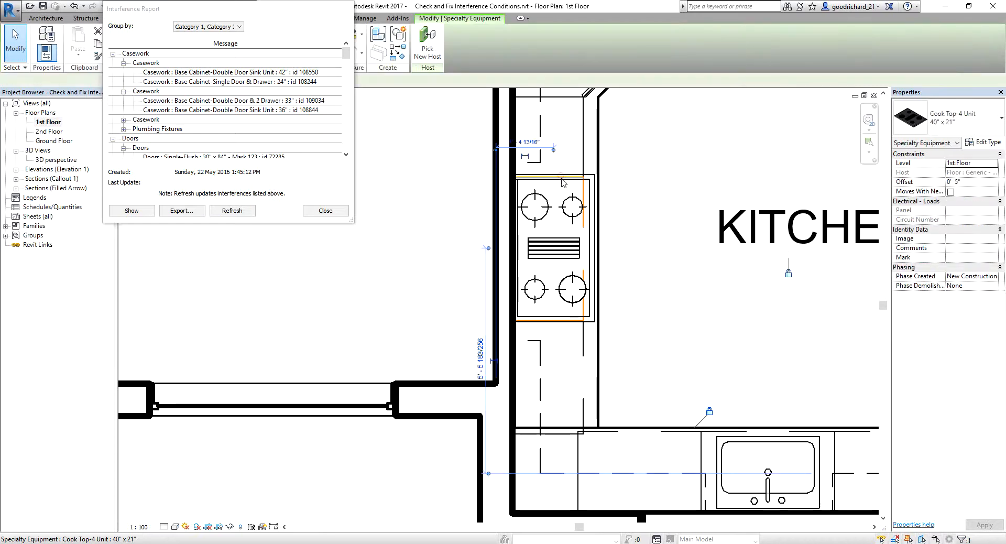
scroll(588, 185, "up", 3)
left_click(591, 189)
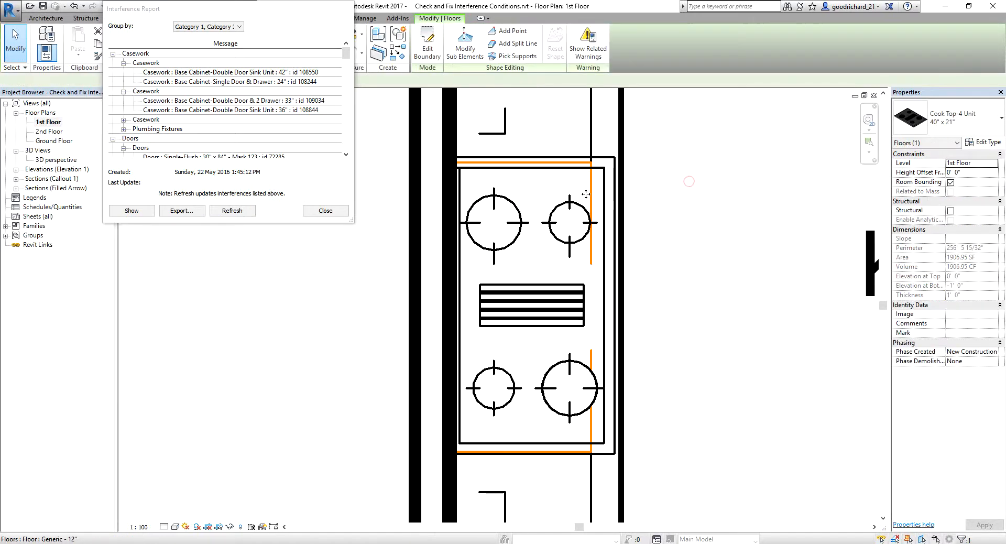
key("Escape")
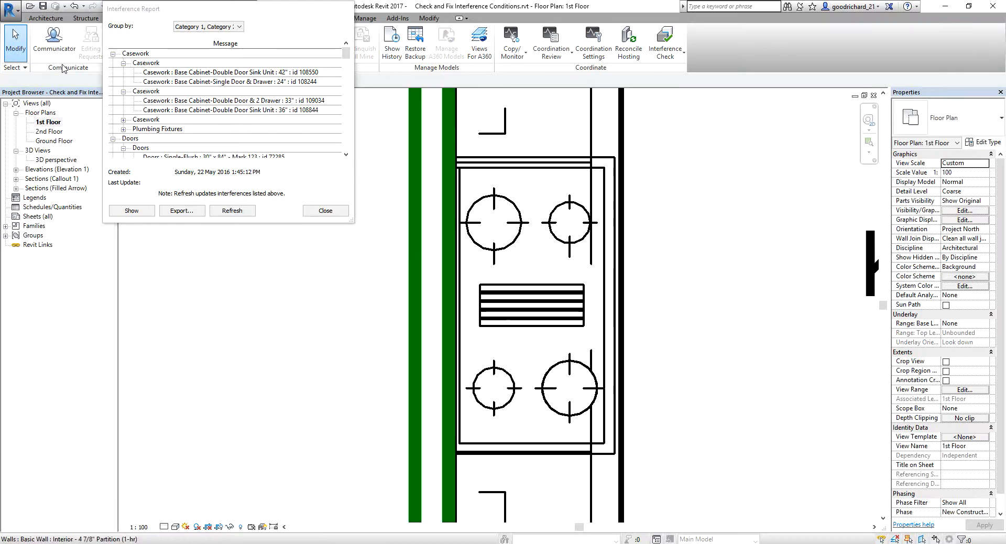
Move the 42" double door sink base cabinet horizontally out from under the cooktop into the open kitchen floor
left_click(592, 192)
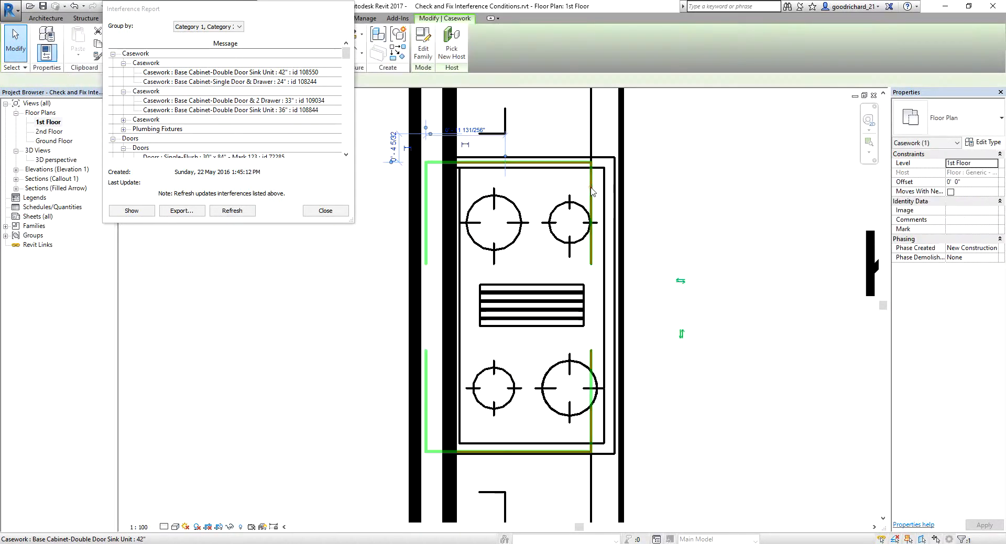
left_click_drag(224, 9, 194, 107)
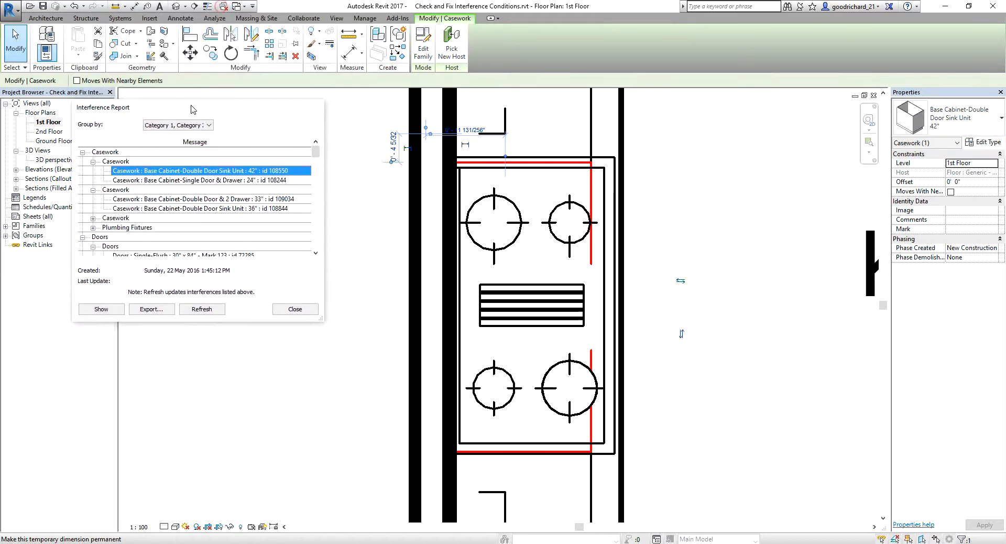
left_click(189, 53)
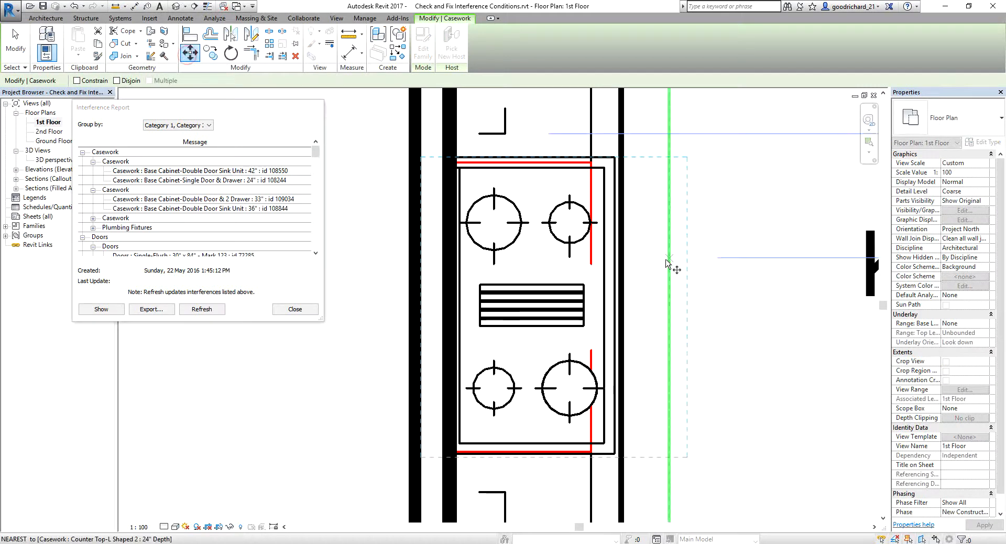
scroll(563, 245, "down", 1)
middle_click_drag(564, 244, 498, 243)
left_click(484, 208)
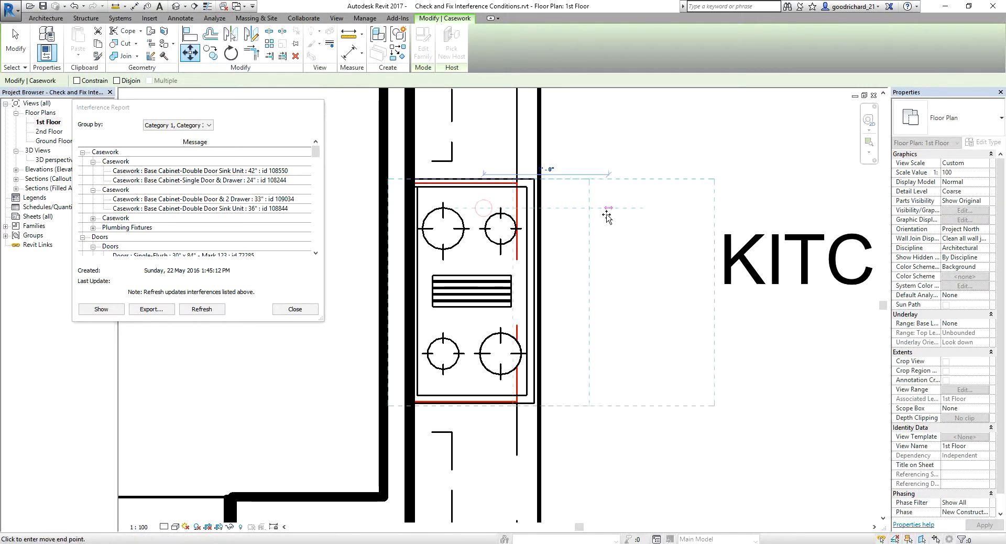
left_click(635, 210)
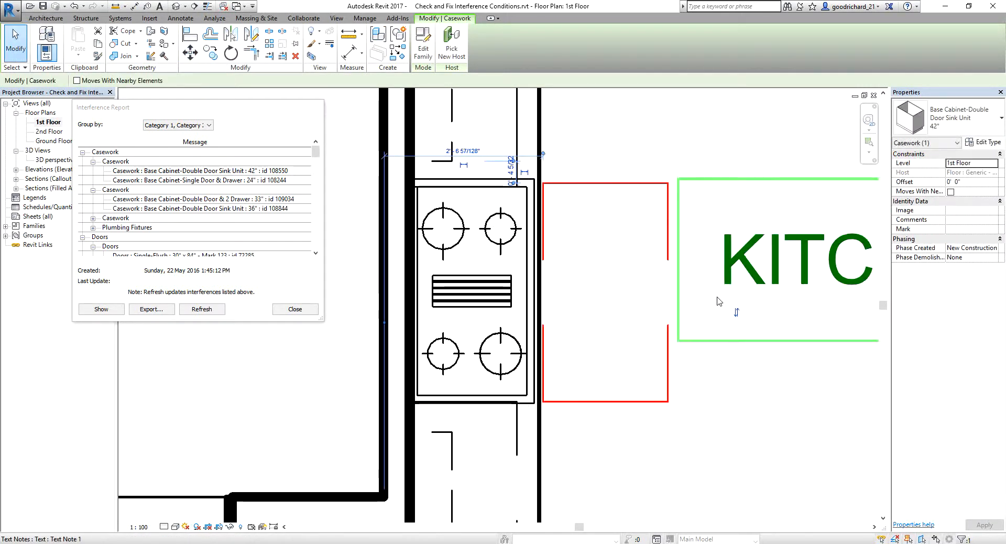
Nudge the moved 42" cabinet four increments further to the right of the countertop edge and clear the selection
key("Right")
key("Right")
key("Right")
key("Right")
left_click(648, 172)
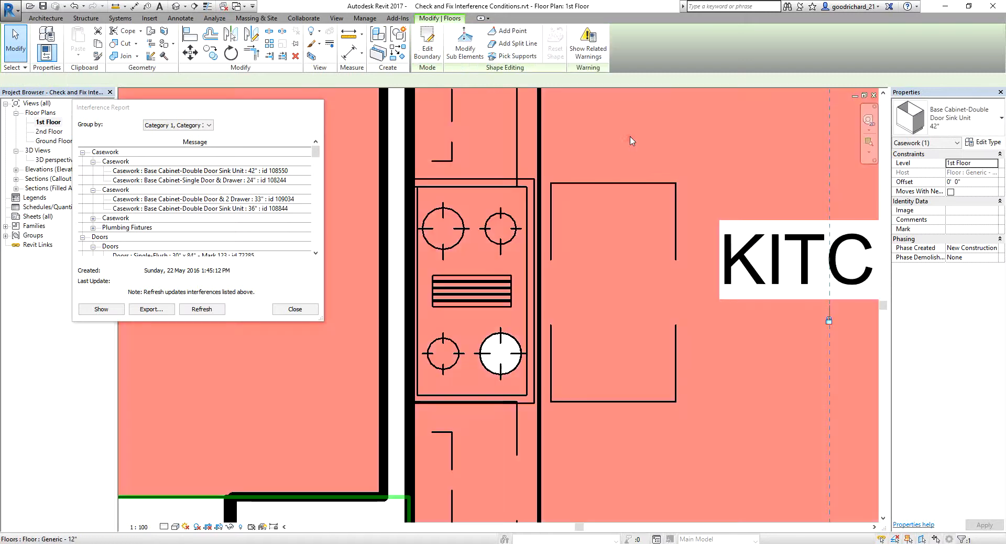
key("Escape")
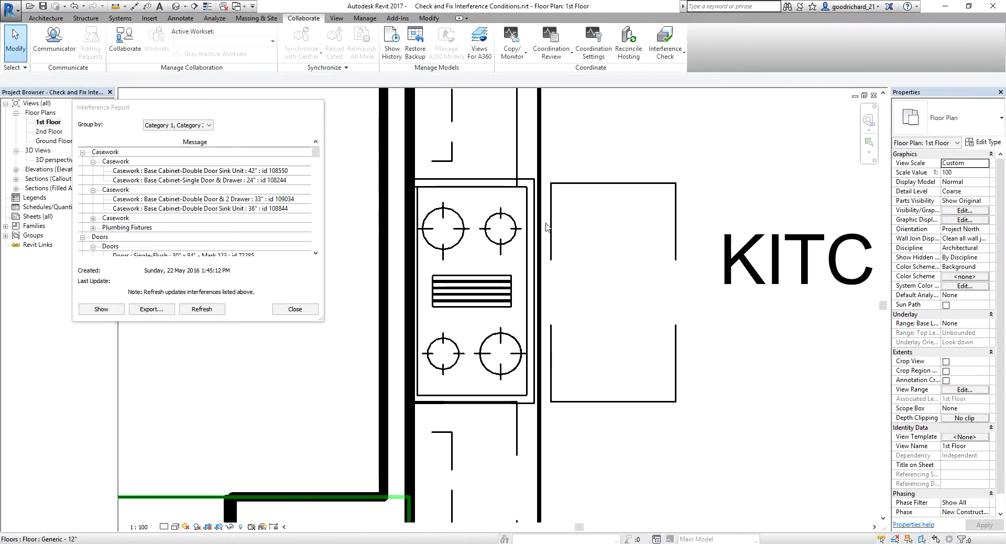
Refresh the interference report and expand its two Casework conflicts and the Plumbing Fixtures conflict
left_click(203, 309)
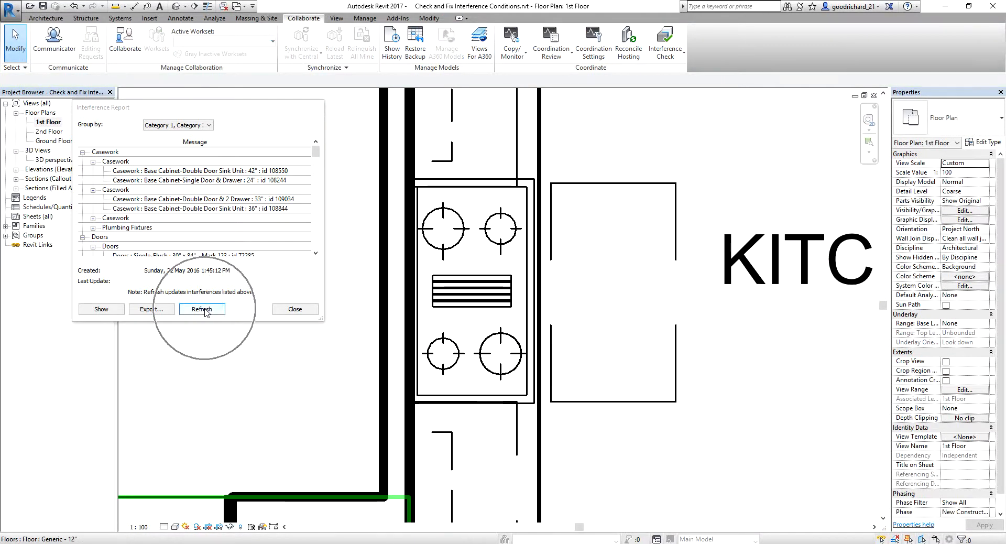
left_click(202, 309)
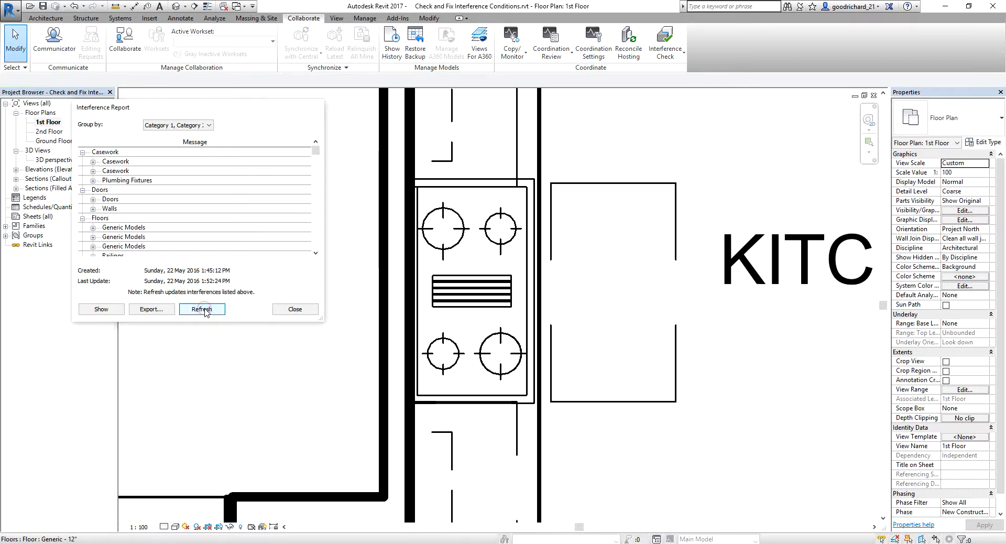
left_click(93, 162)
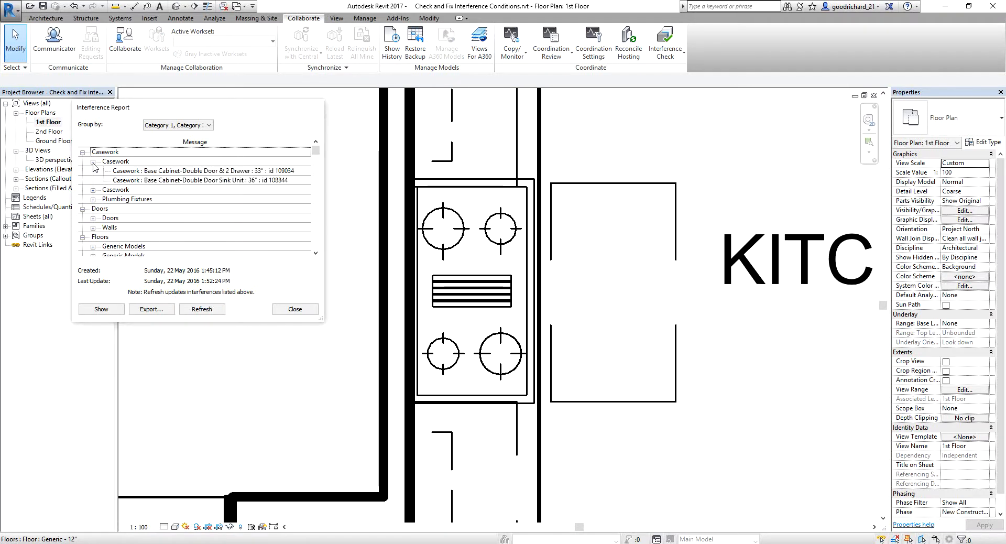
left_click(93, 190)
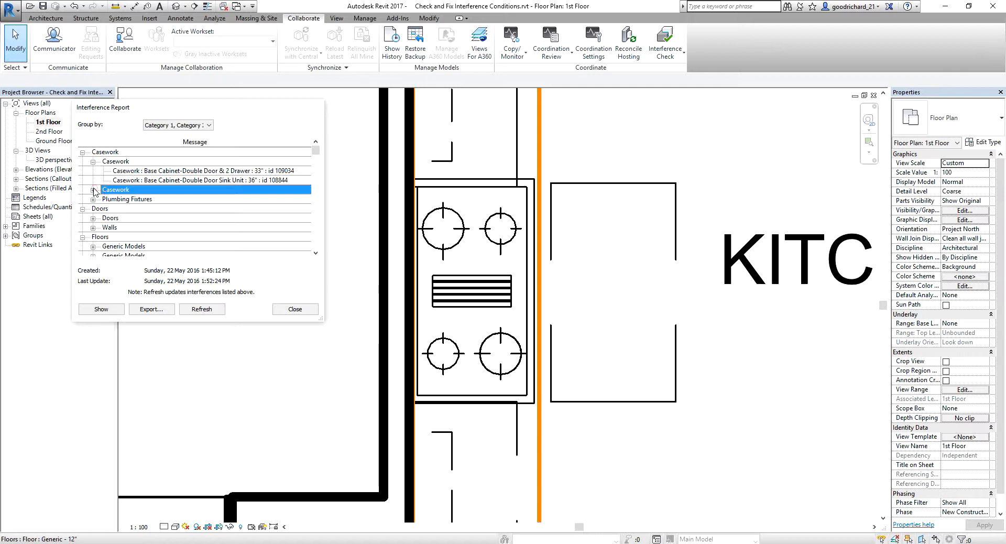
left_click(93, 190)
left_click(93, 218)
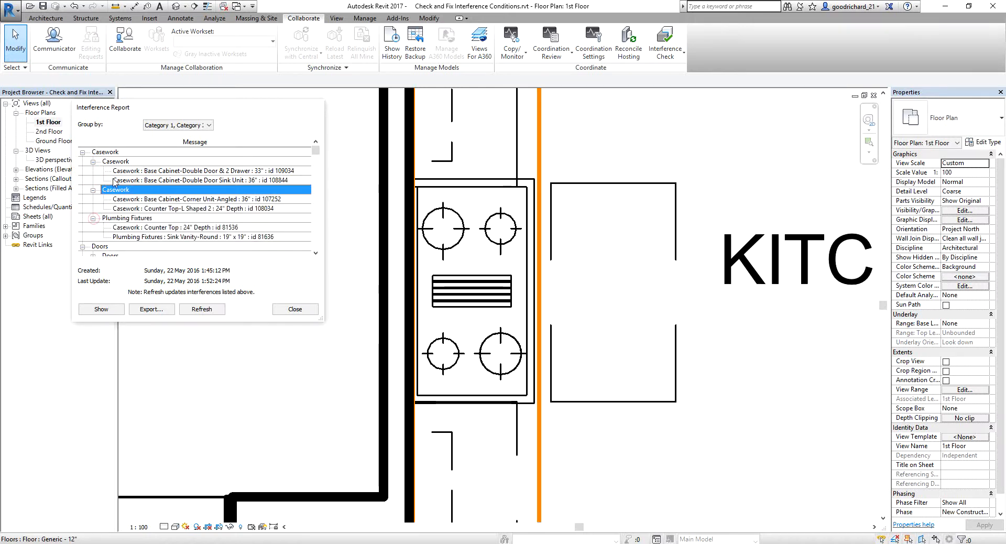
Alternately highlight the 33" double door and 2 drawer and 36" double door sink base cabinets from the first Casework conflict
left_click(132, 171)
left_click(137, 180)
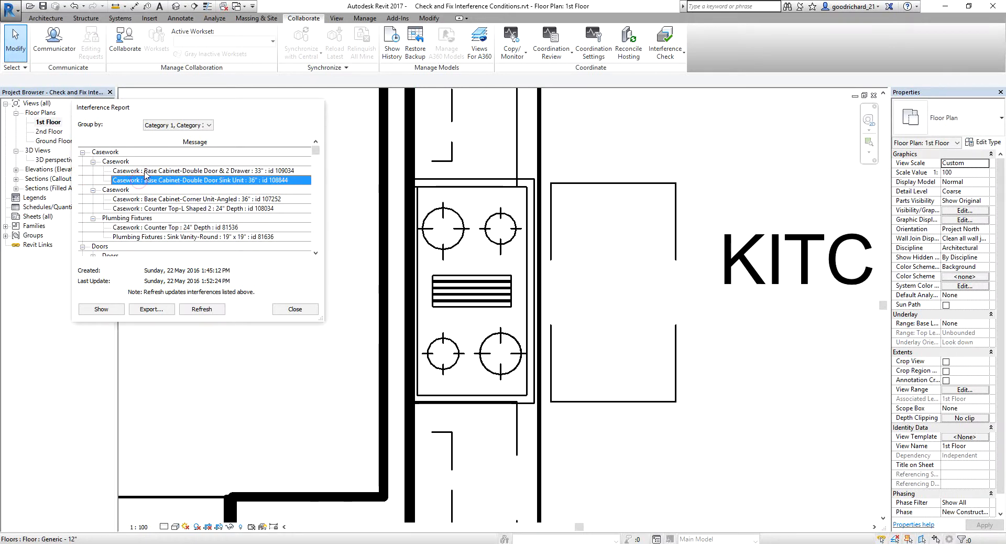
left_click(145, 171)
left_click(145, 180)
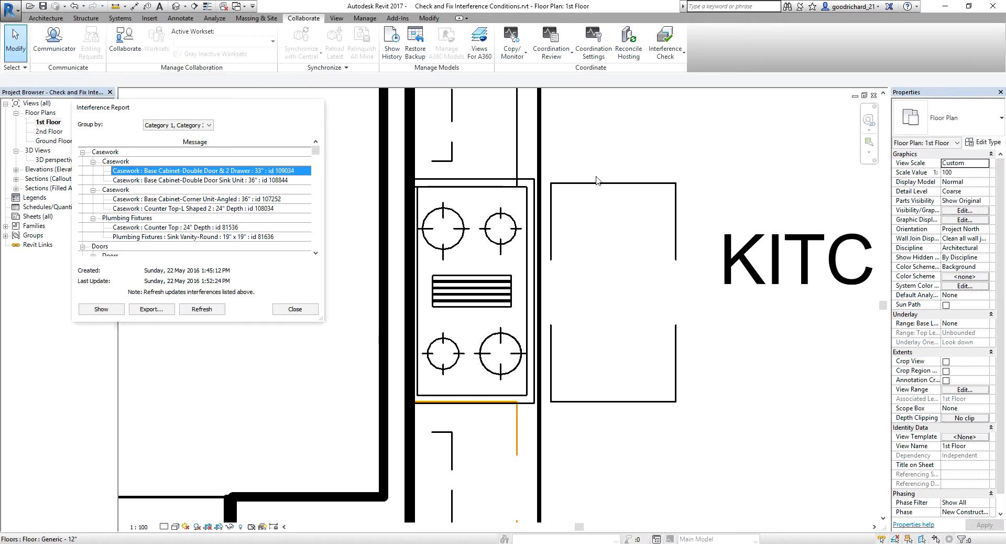
left_click(201, 180)
Highlight the 36" angled corner base cabinet and the 24" deep L-shaped countertop of the second Casework conflict, and inspect the kitchen plan
left_click(204, 198)
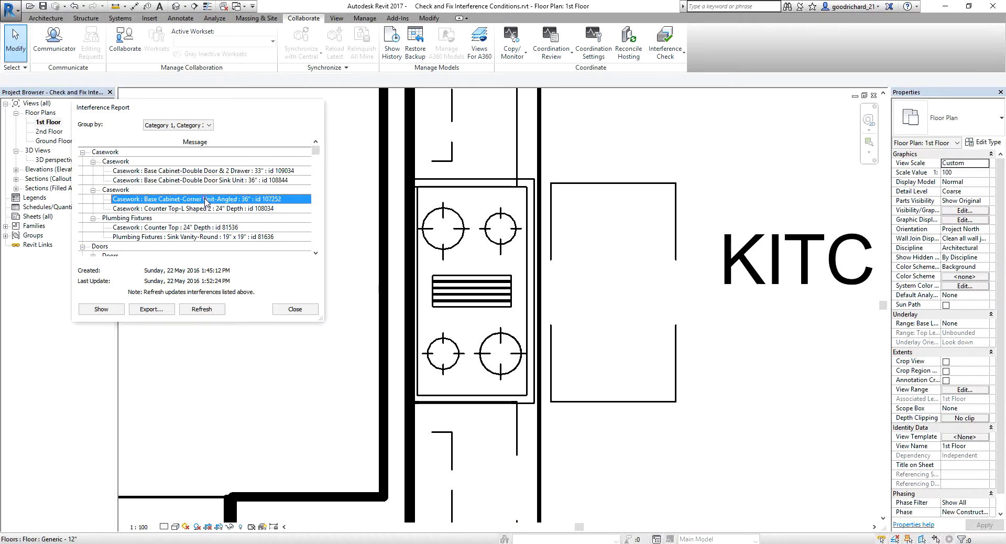
left_click(209, 209)
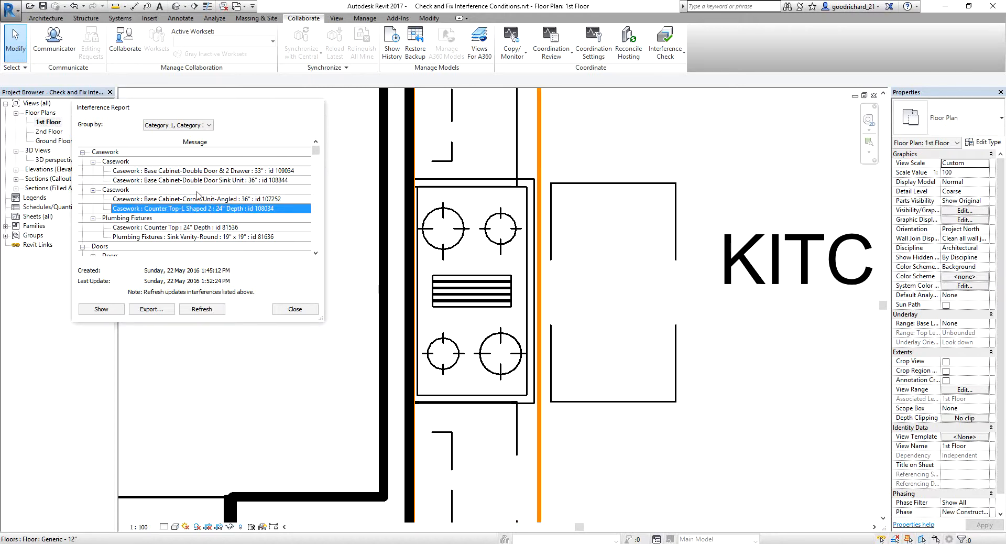
left_click(933, 357)
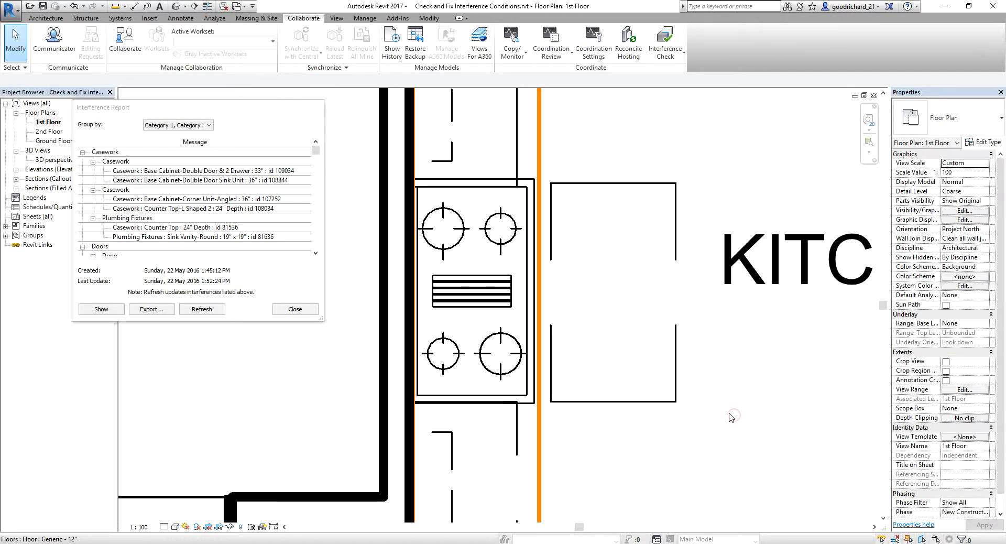
scroll(671, 412, "down", 4)
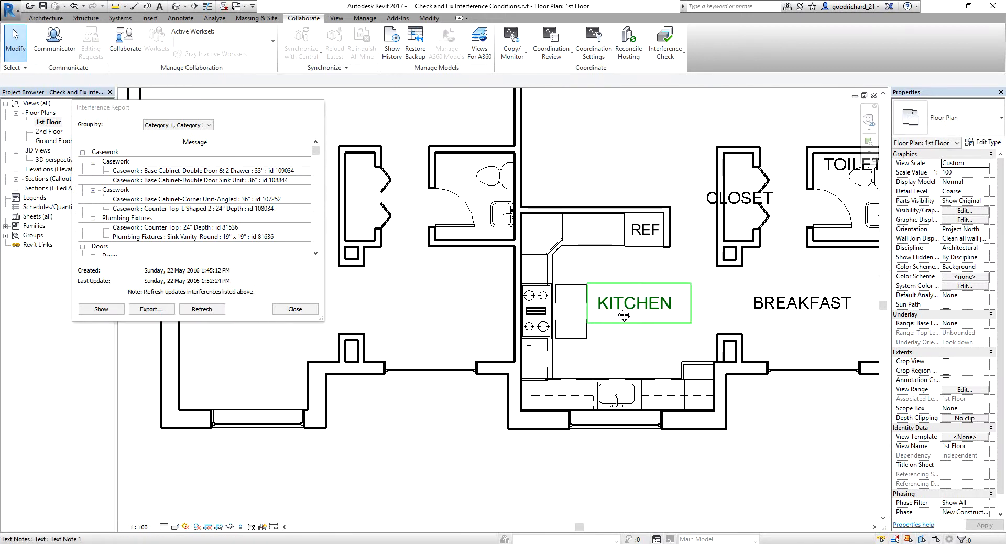
middle_click_drag(624, 315, 707, 337)
scroll(791, 328, "down", 1)
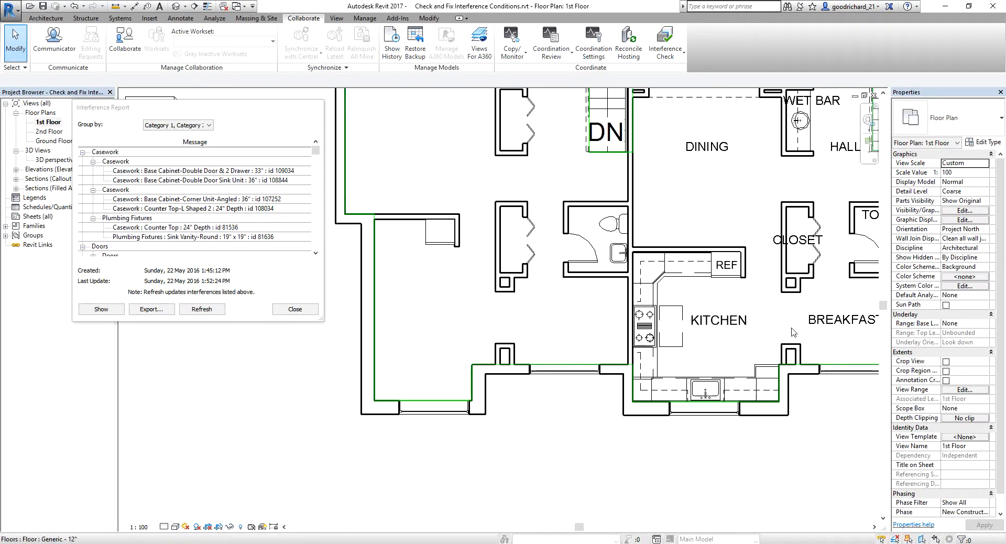
Select the lower kitchen run's casework and sink with their surrounding exterior walls and window, and close the current interference report
middle_click_drag(778, 328, 755, 256)
scroll(639, 352, "up", 2)
left_click_drag(538, 361, 880, 241)
middle_click_drag(682, 339, 603, 356)
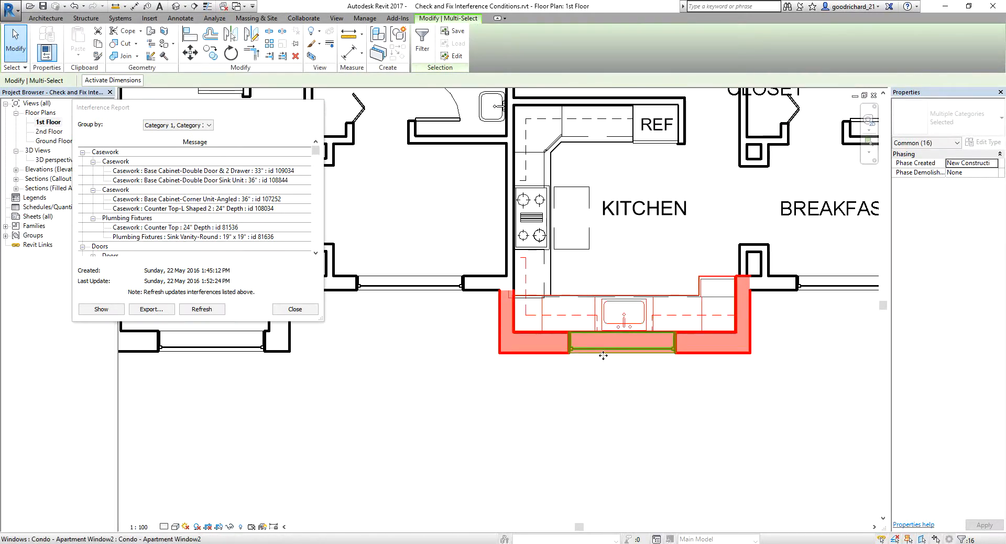
left_click(304, 19)
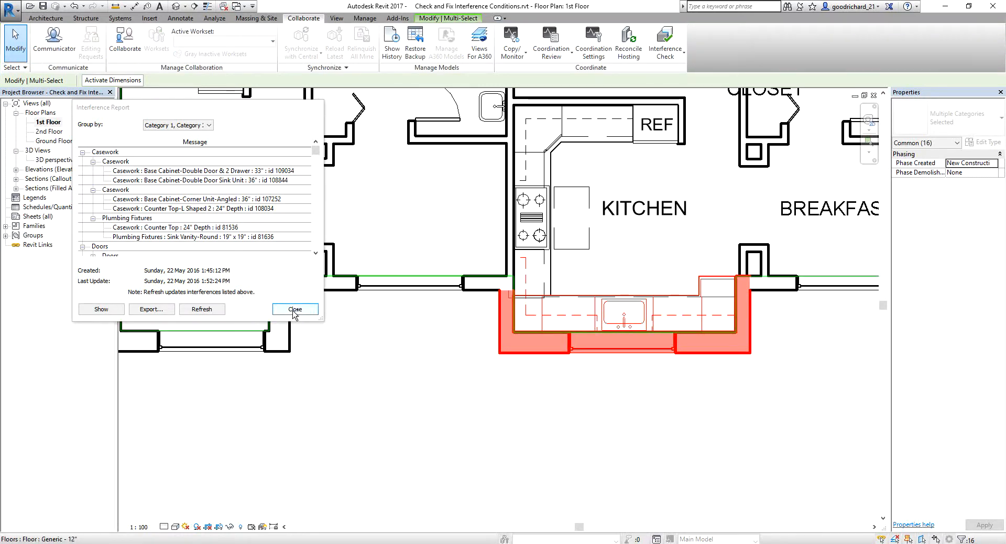
left_click(294, 309)
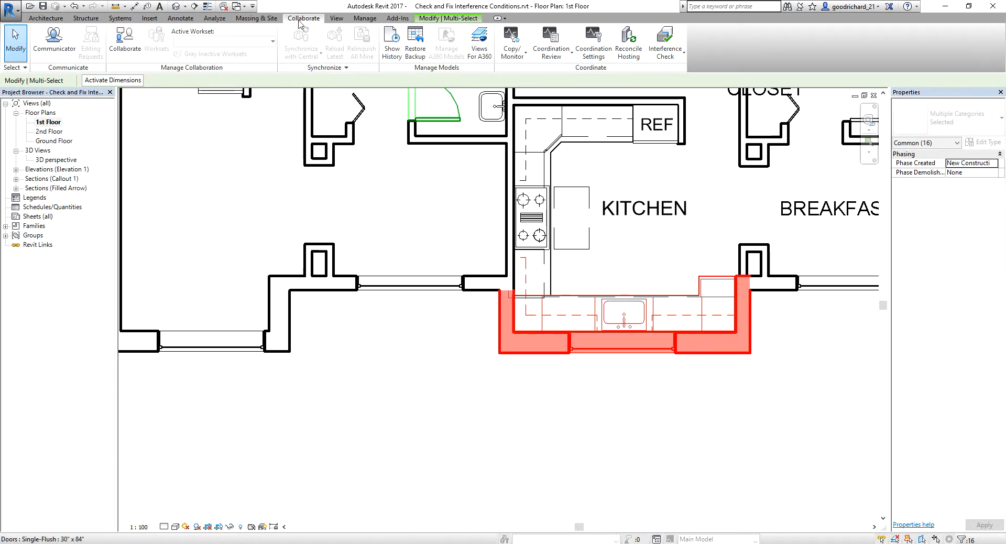
Start a new interference check for the selected kitchen elements and move its dialog clear of the kitchen plan
left_click(671, 55)
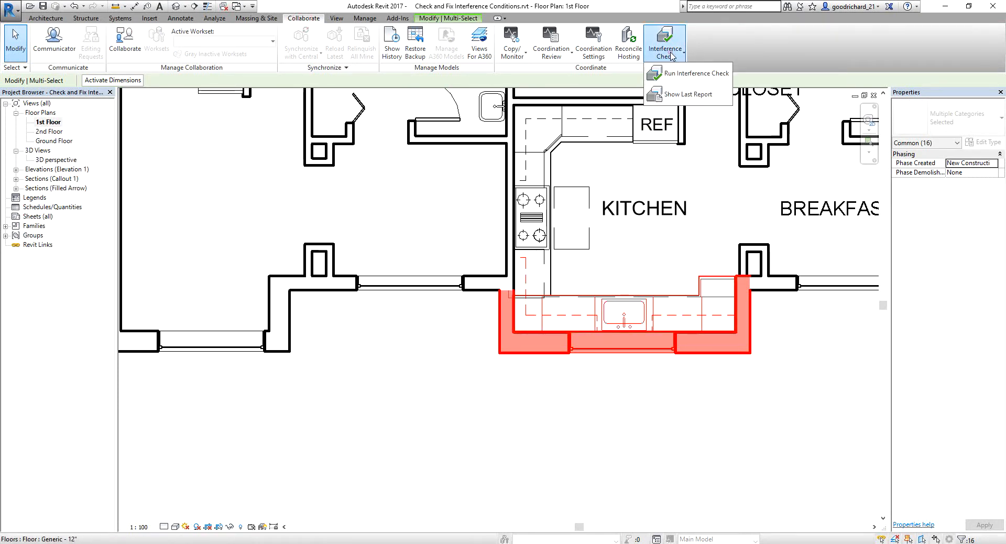
left_click(695, 74)
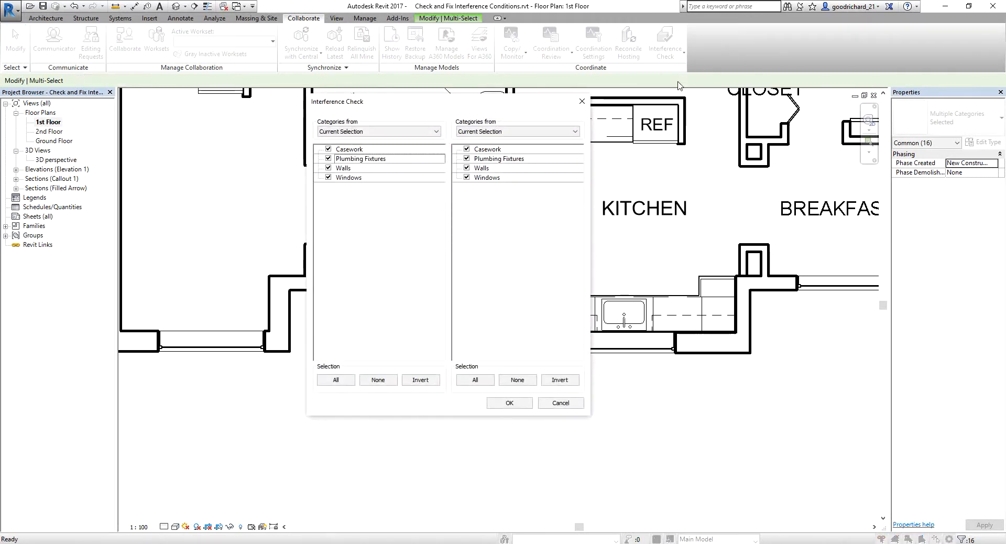
left_click_drag(450, 110, 331, 132)
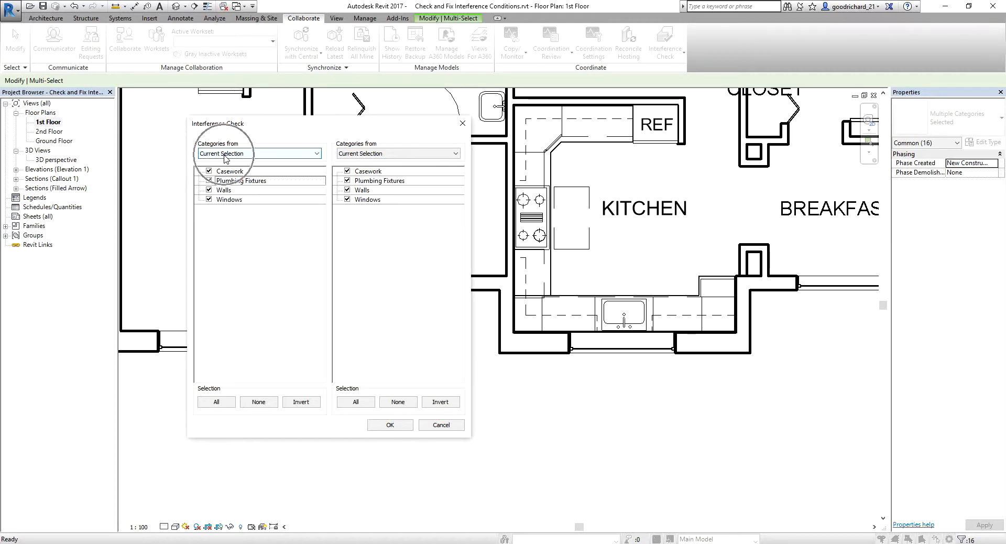
left_click(227, 154)
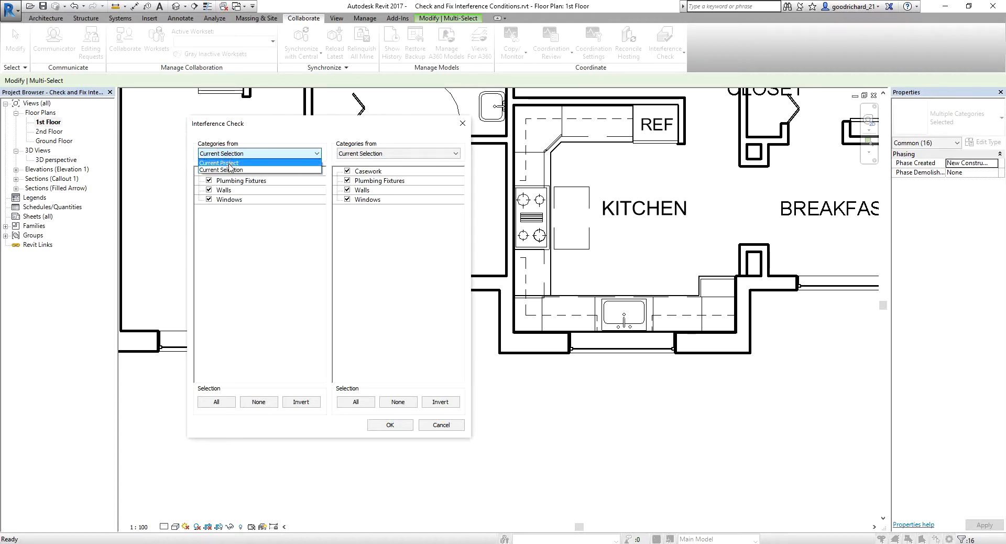
left_click(228, 163)
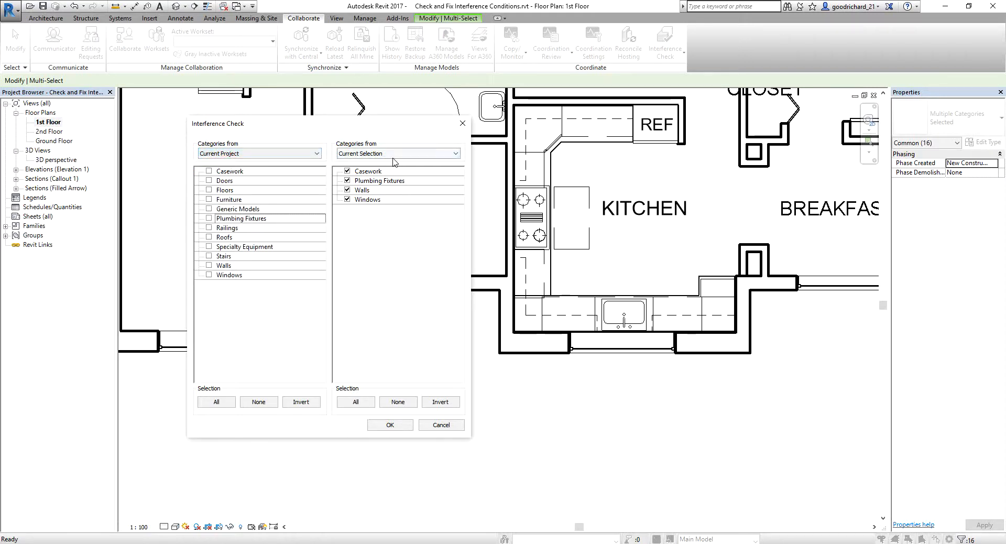
left_click(306, 153)
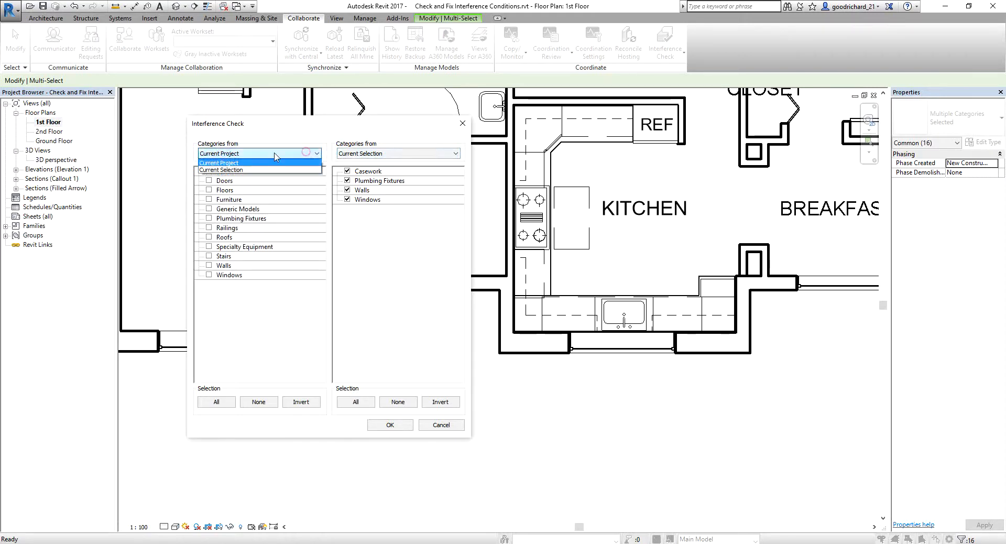
left_click(219, 170)
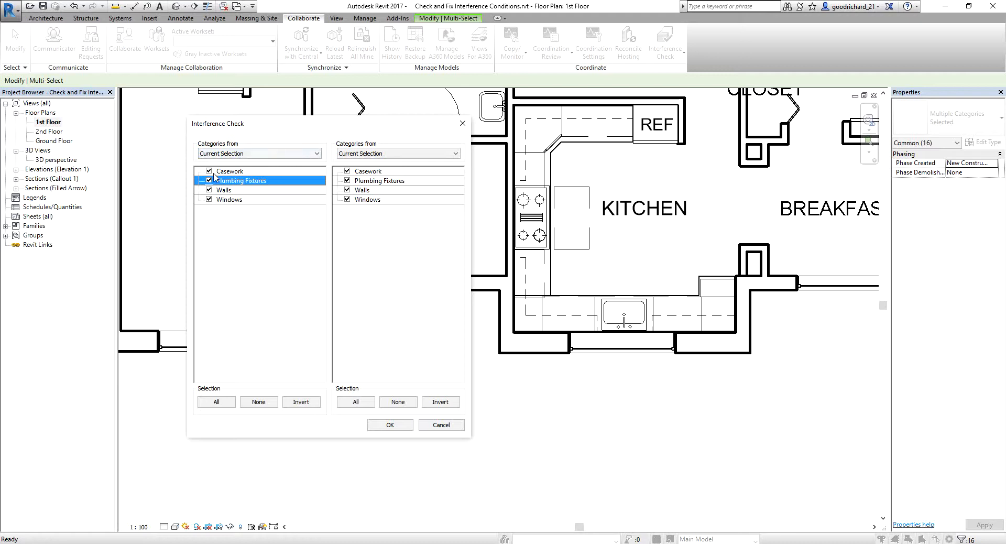
Run the check on the current selection's categories and alternately highlight the 12" single door and drawer base cabinet and its clashing stucco wall
left_click(391, 426)
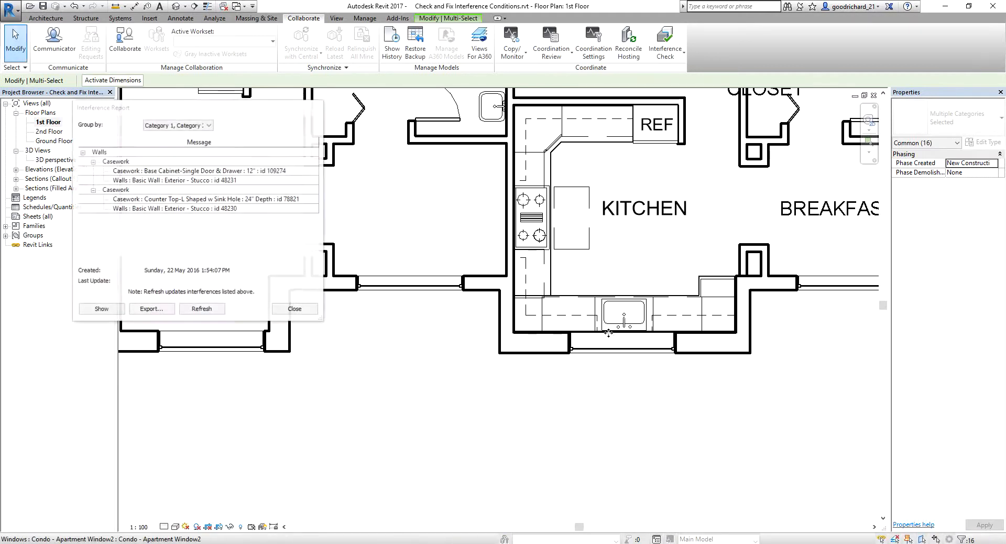
left_click_drag(239, 112, 342, 136)
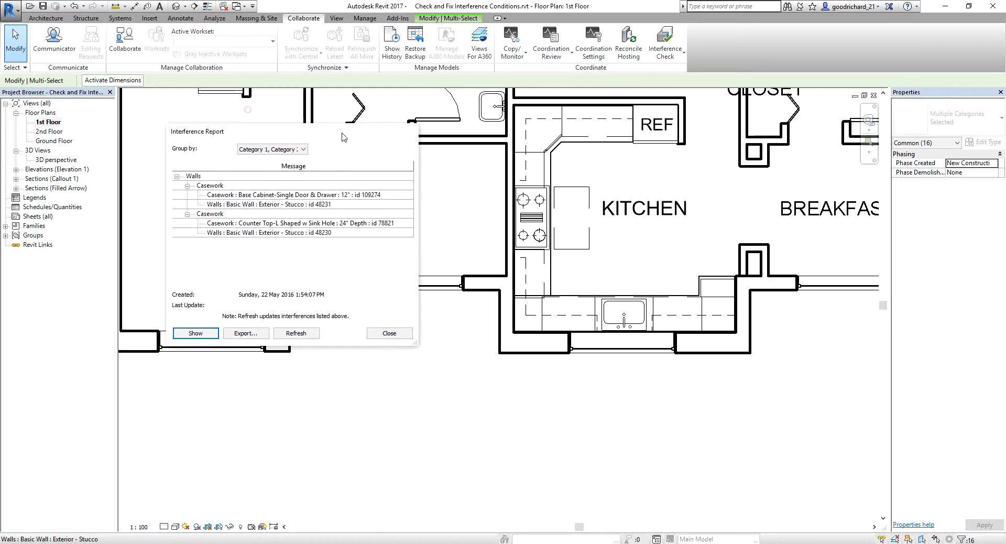
left_click(247, 195)
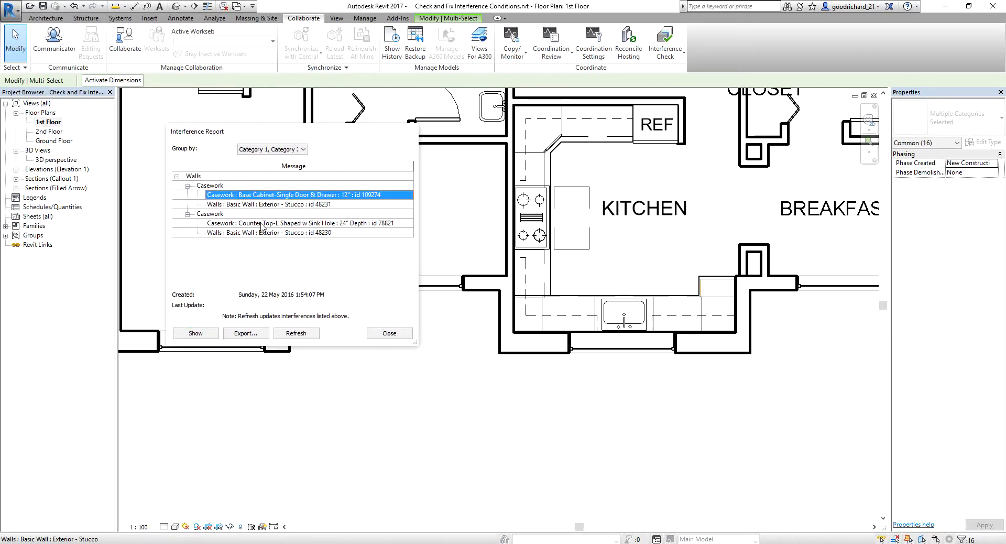
left_click(267, 204)
left_click(273, 195)
left_click(296, 204)
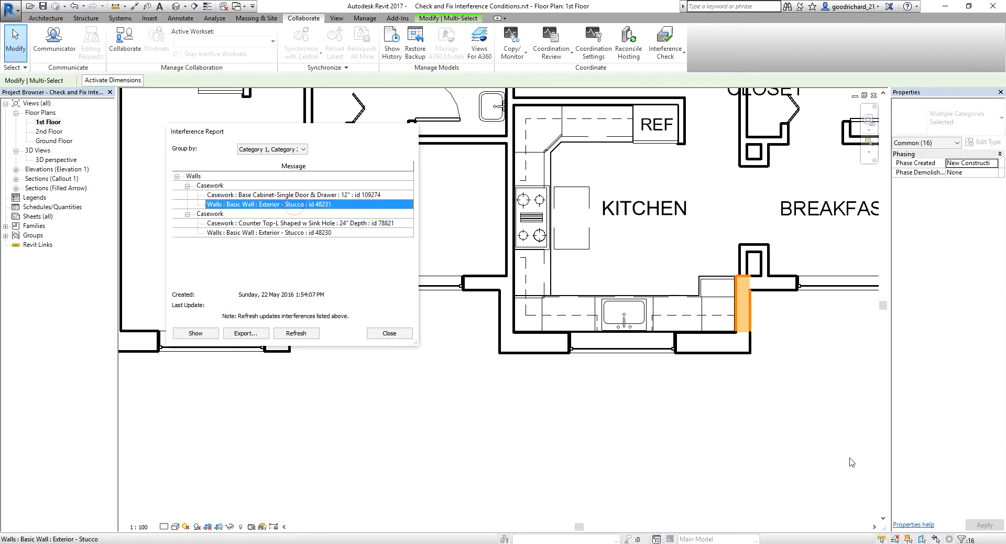
Clear the highlight at the cabinet-to-wall clash and display the kitchen plan with thin lines
middle_click_drag(730, 335, 716, 298)
scroll(703, 249, "up", 5)
middle_click_drag(703, 249, 696, 270)
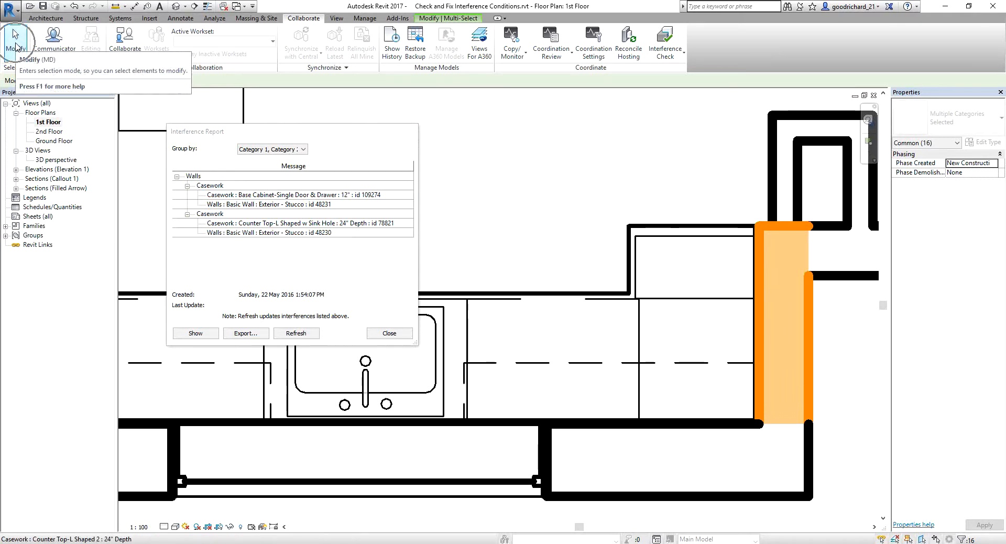
left_click(16, 46)
left_click(778, 245)
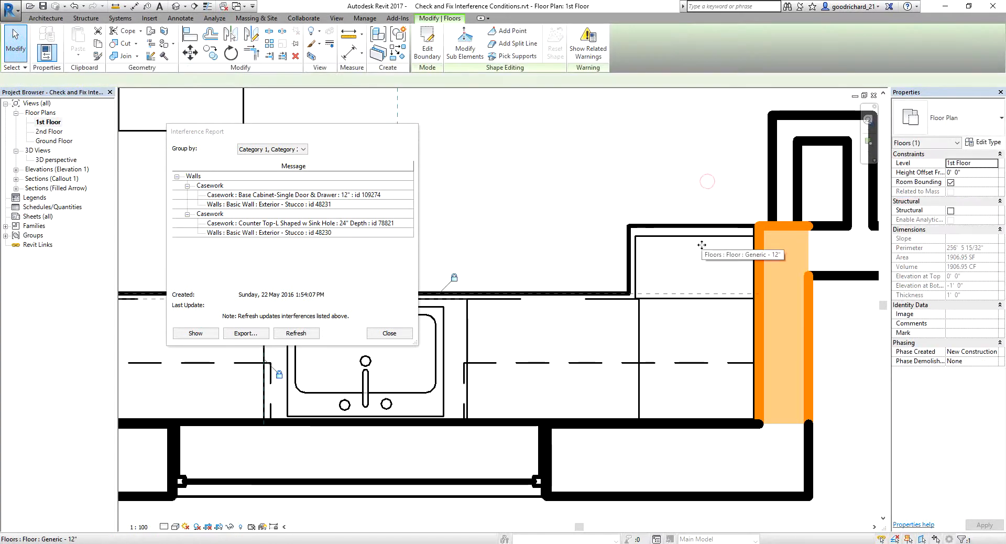
key("Escape")
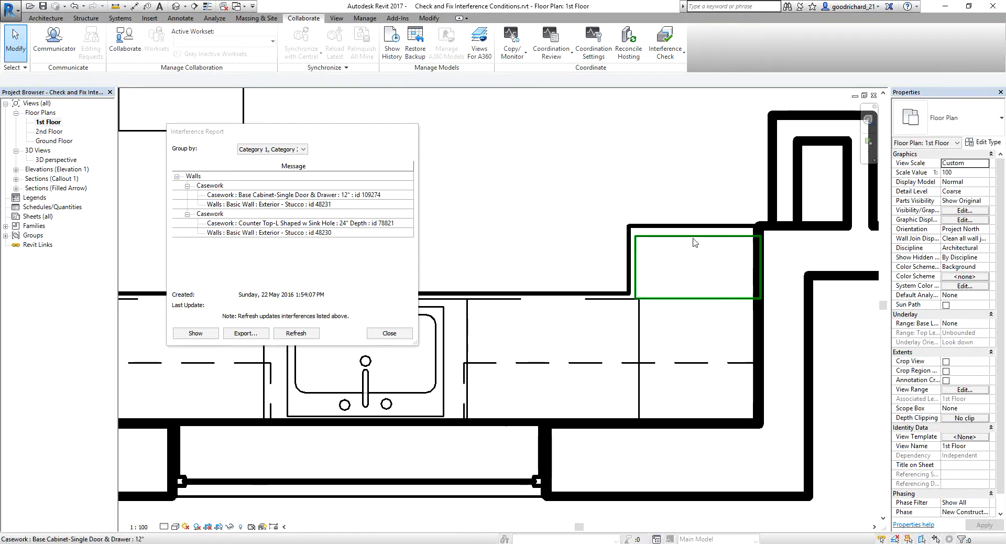
scroll(761, 230, "up", 3)
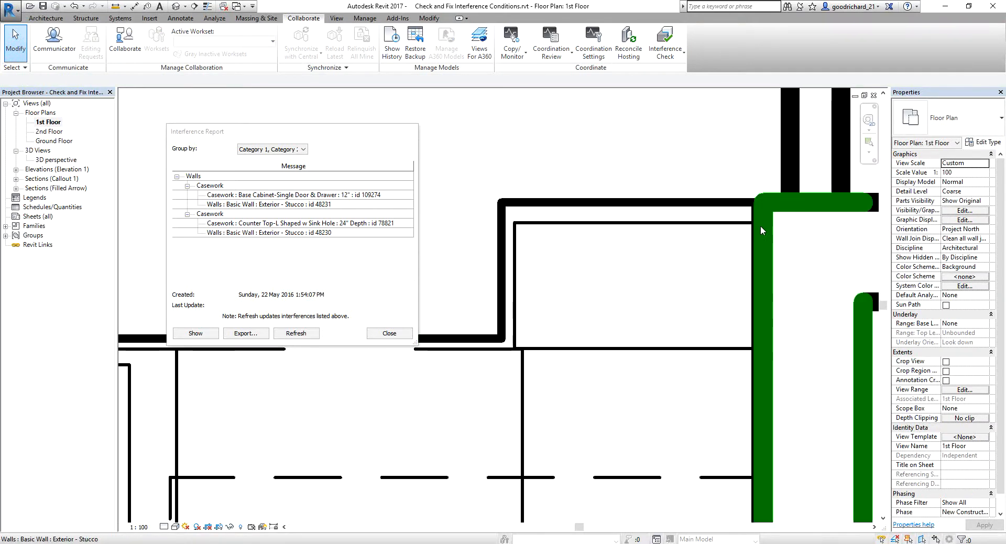
left_click(209, 9)
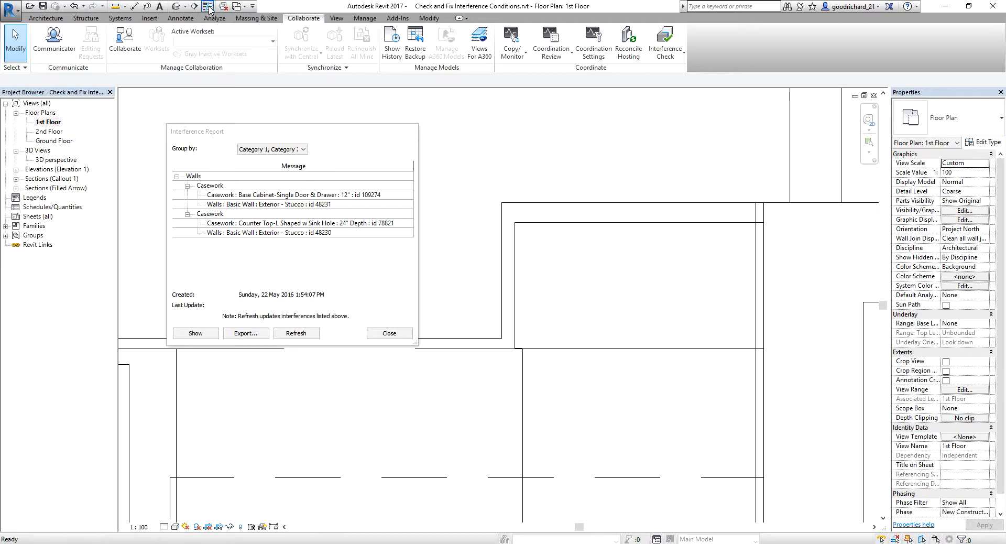
Move the 12" single door and drawer base cabinet 1" left, from its wall-side corner to the countertop line, and refresh the interference report
left_click(723, 226)
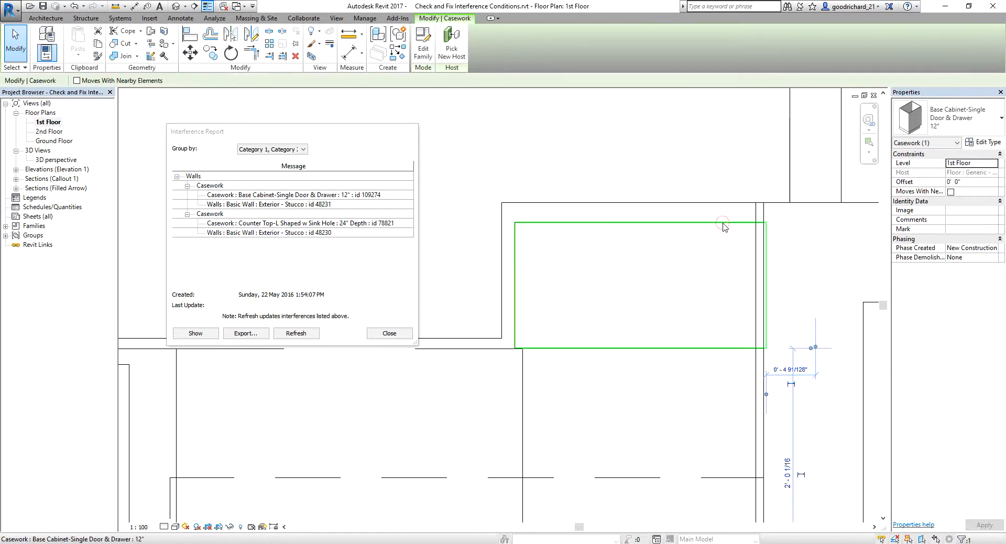
left_click(189, 53)
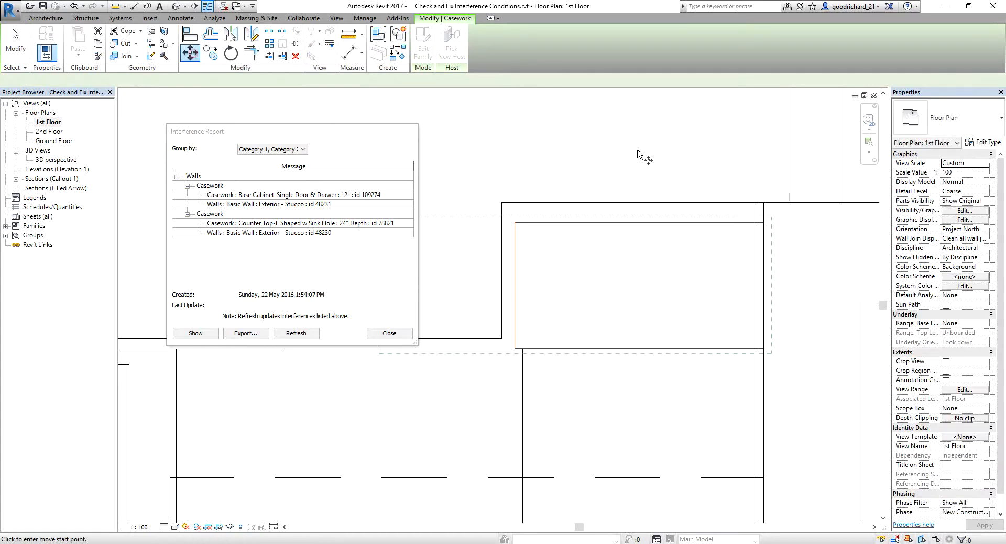
scroll(770, 224, "up", 3)
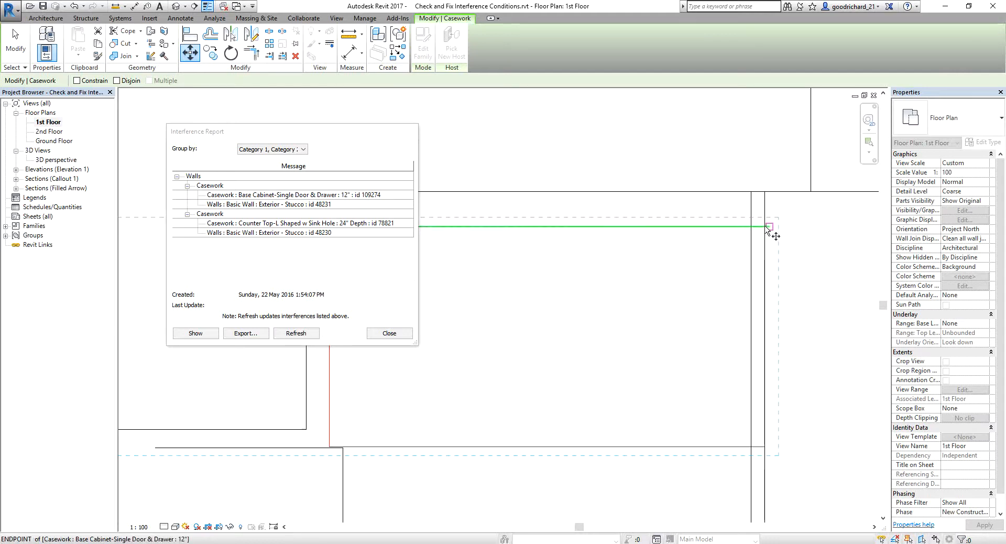
left_click(749, 228)
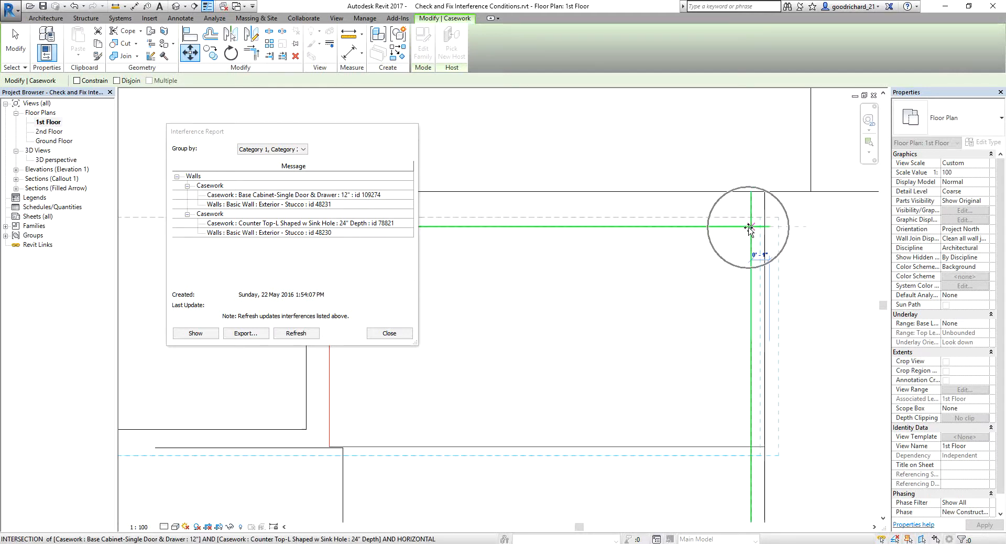
scroll(681, 283, "up", 4)
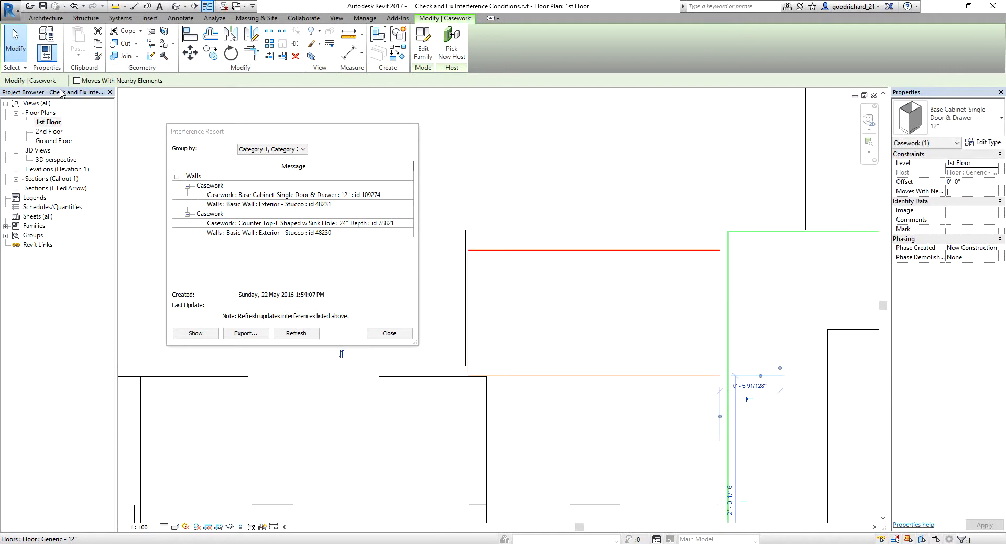
left_click(17, 48)
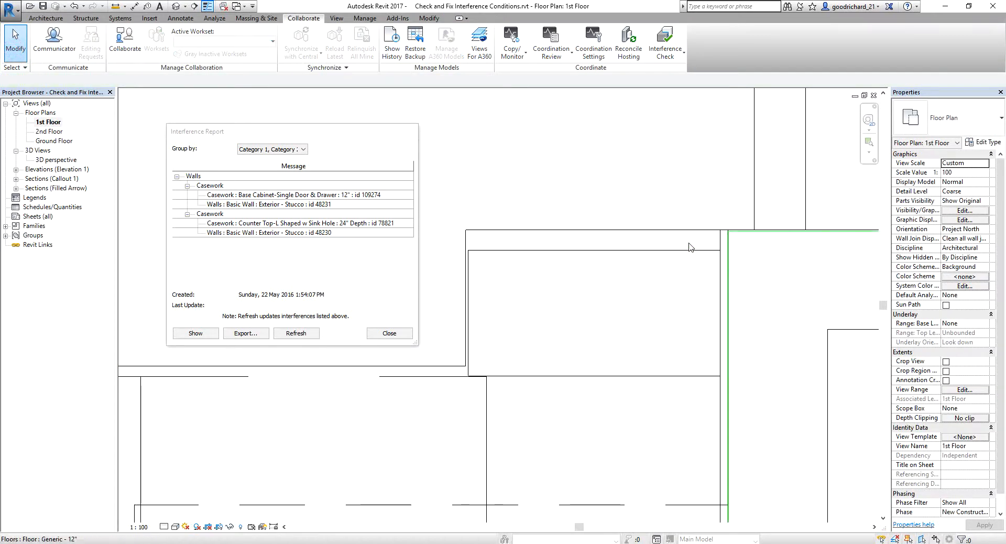
left_click(311, 335)
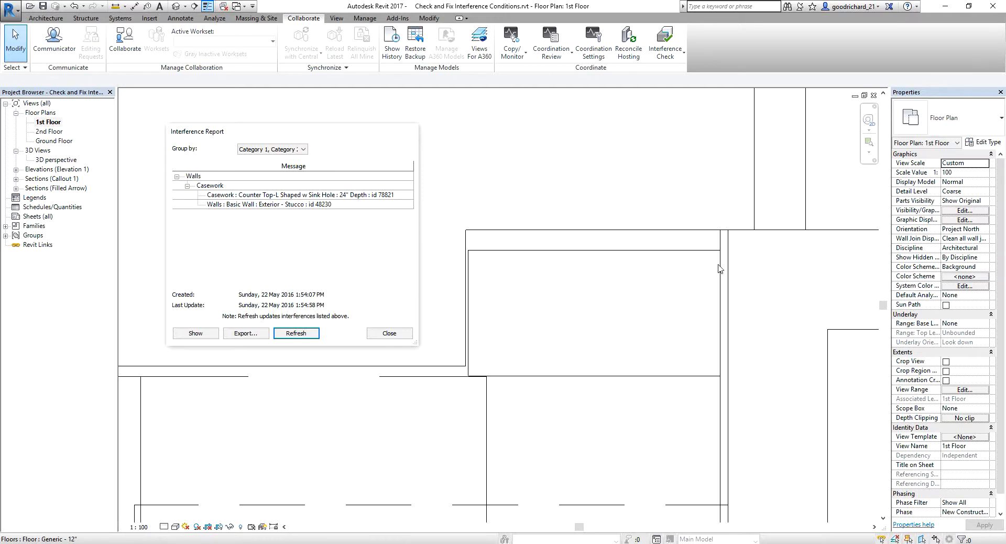
Alternately highlight the 24" deep L-shaped countertop with sink hole and its clashing exterior stucco wall, and examine their overlap
scroll(550, 180, "down", 8)
middle_click_drag(545, 180, 671, 194)
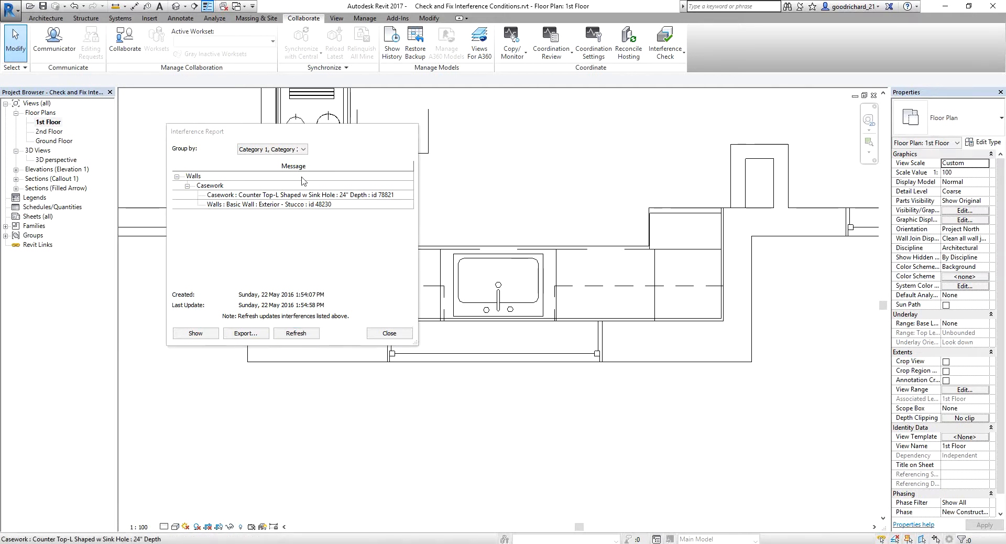
left_click_drag(309, 134, 170, 63)
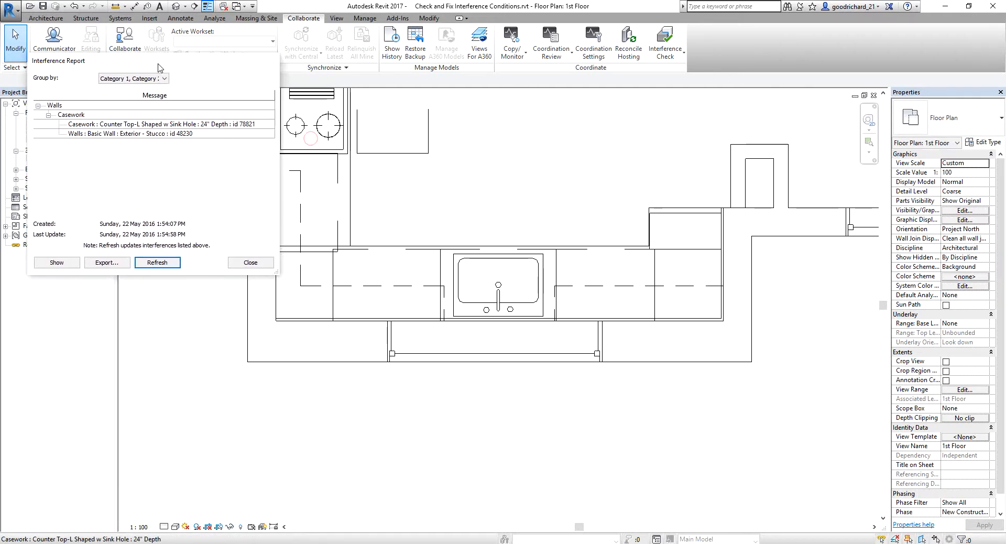
left_click(133, 134)
middle_click_drag(374, 346, 460, 355)
scroll(363, 291, "up", 4)
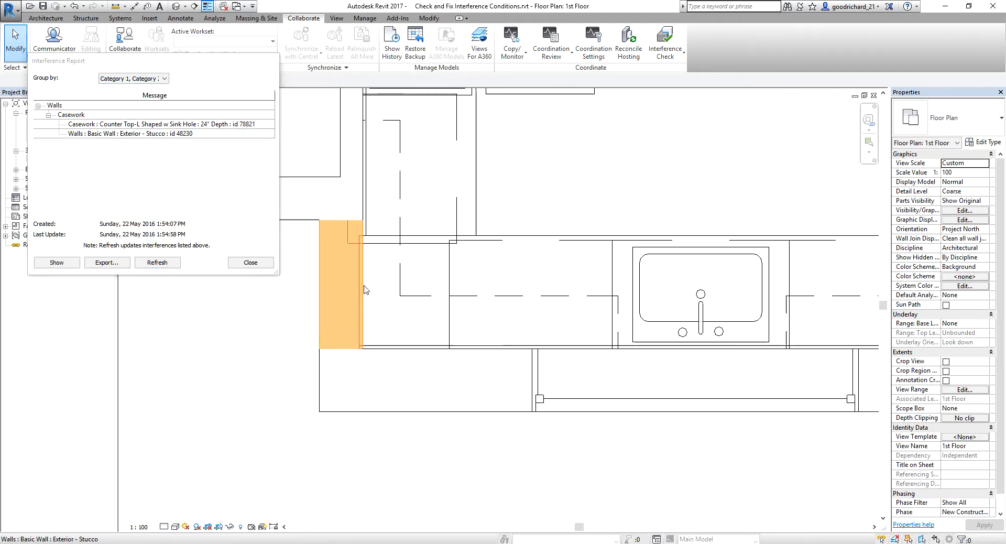
left_click(111, 124)
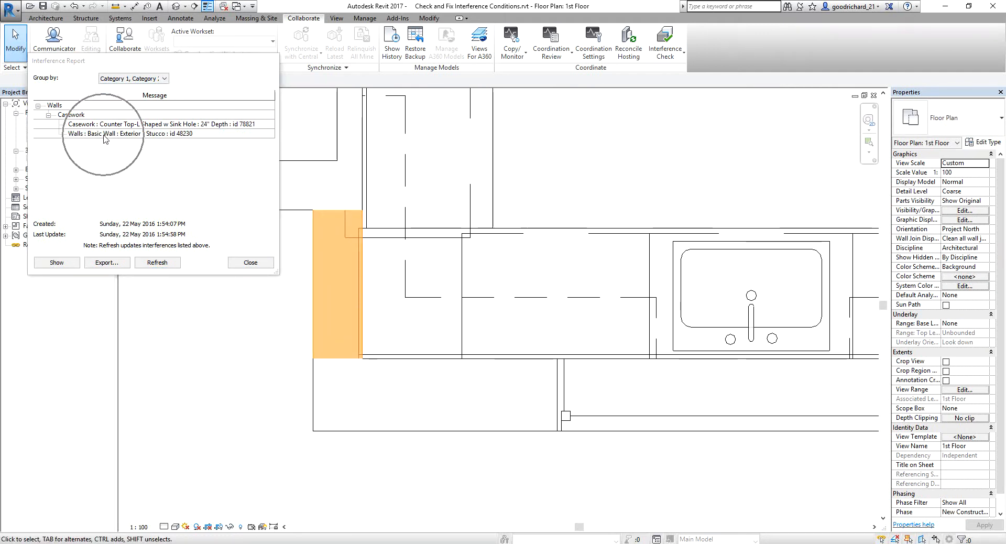
left_click(111, 134)
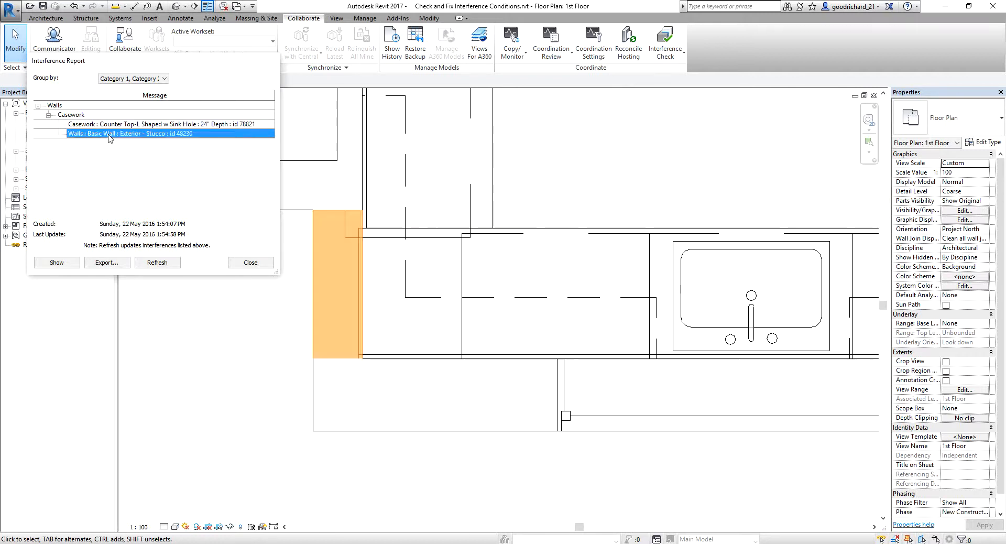
left_click(115, 124)
left_click(117, 134)
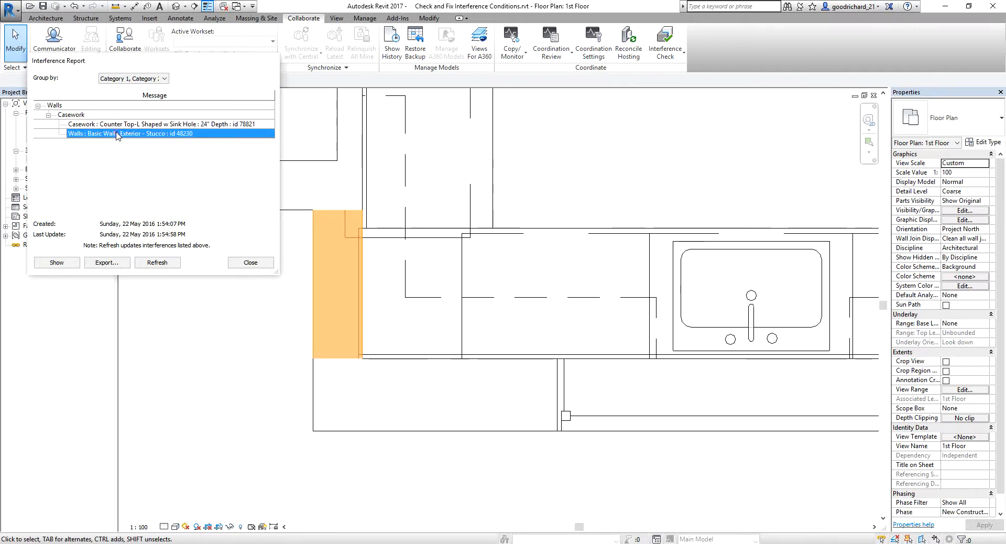
Stretch the wall-side end of the L-shaped sink countertop back to the wall's inner face and refresh the interference report
left_click_drag(116, 61, 117, 101)
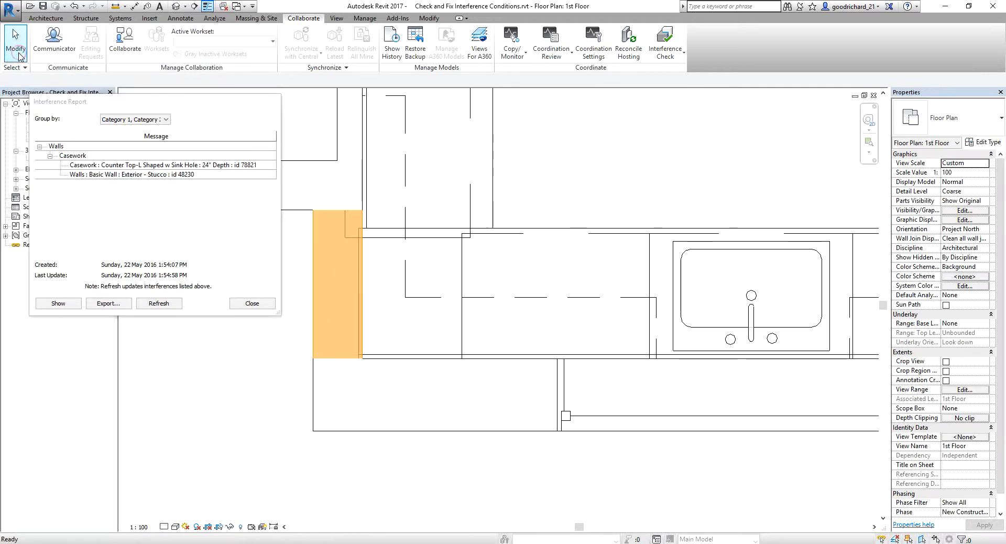
left_click(431, 392)
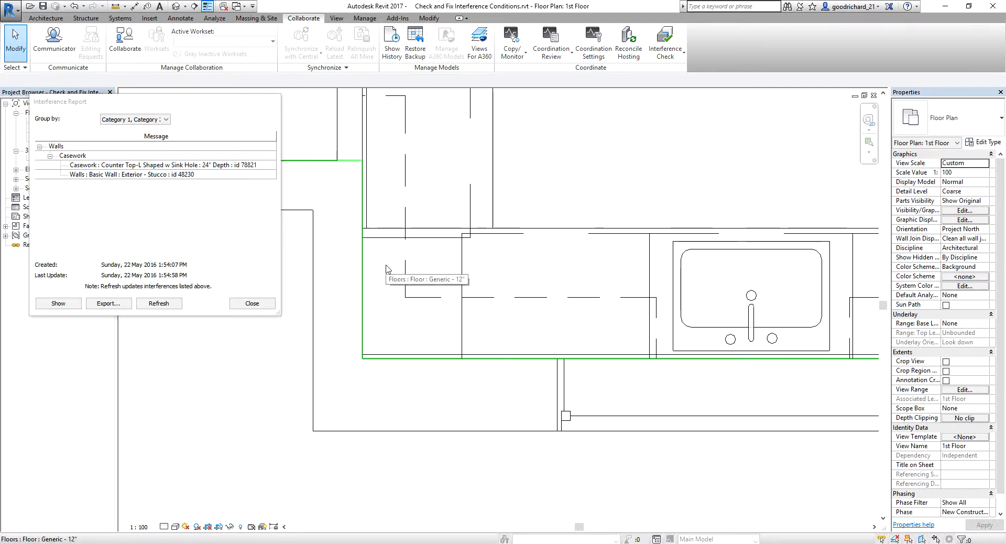
left_click(377, 356)
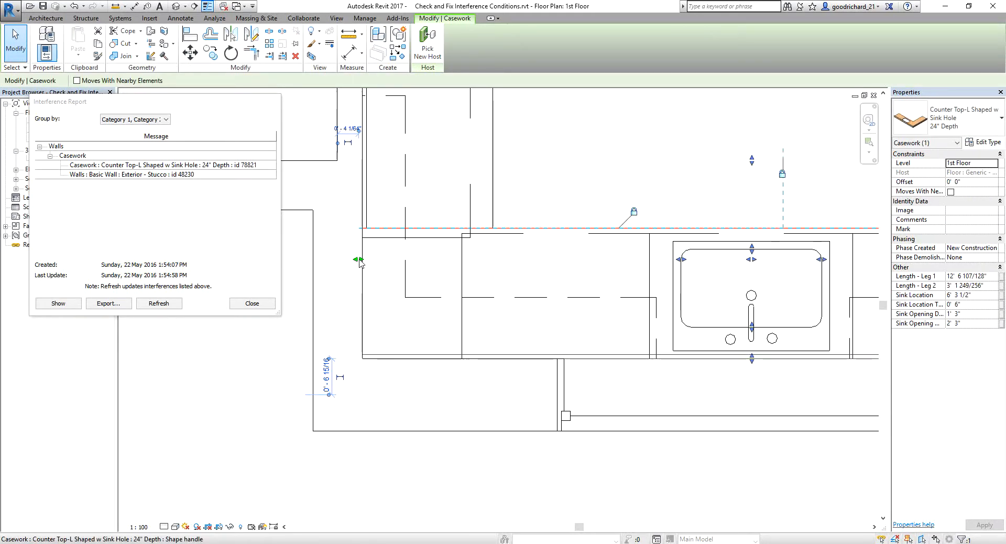
left_click_drag(360, 259, 363, 262)
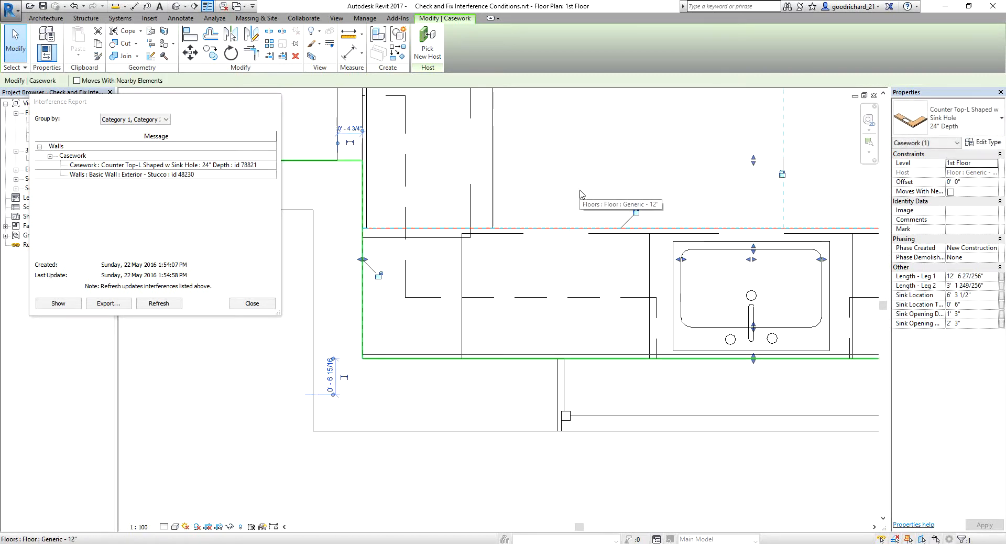
key("Escape")
left_click(154, 304)
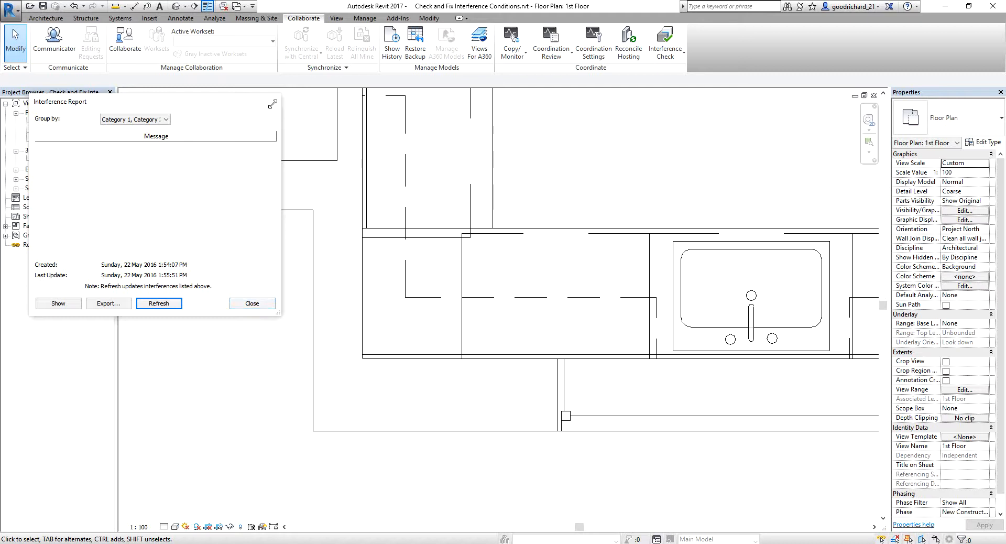
left_click_drag(243, 104, 559, 119)
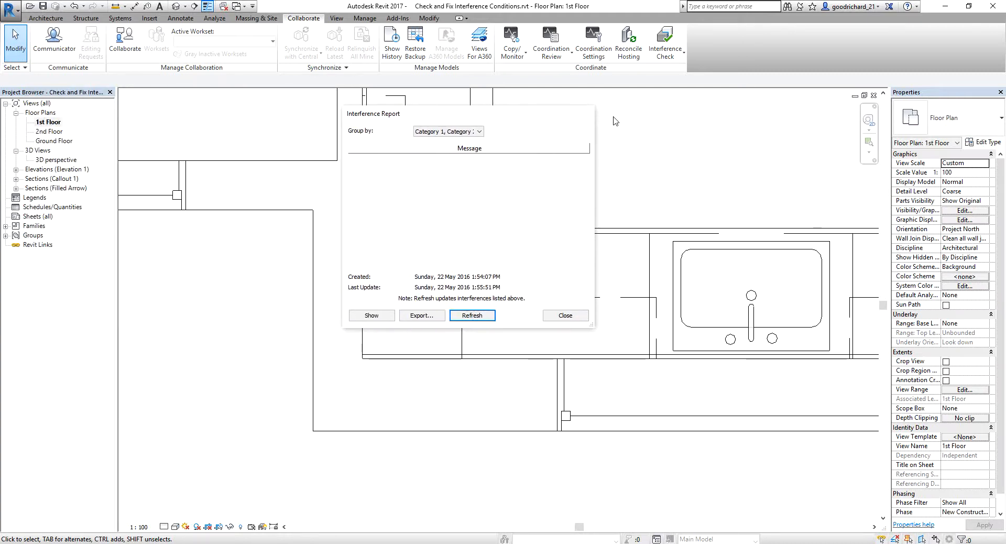